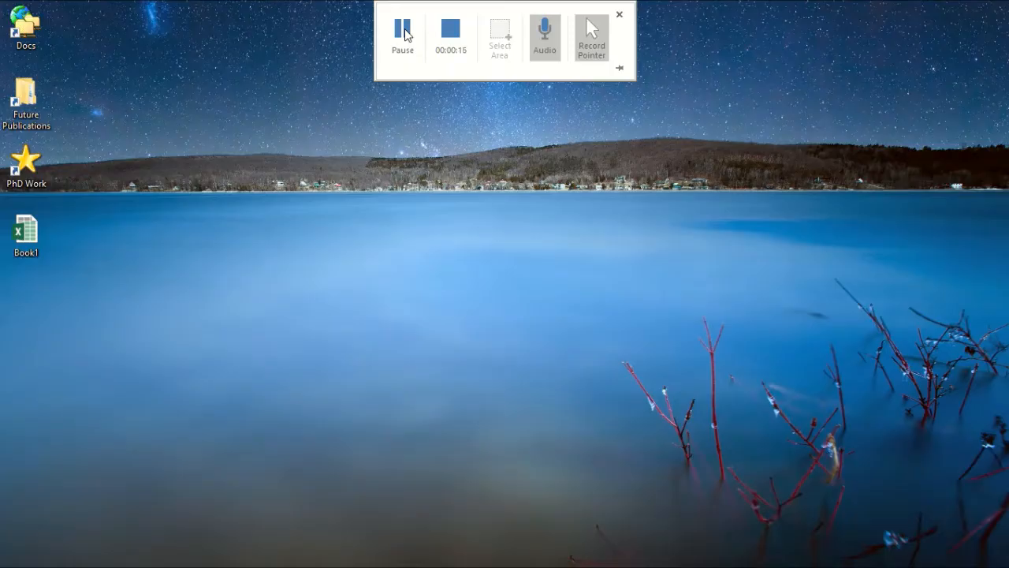
click(403, 31)
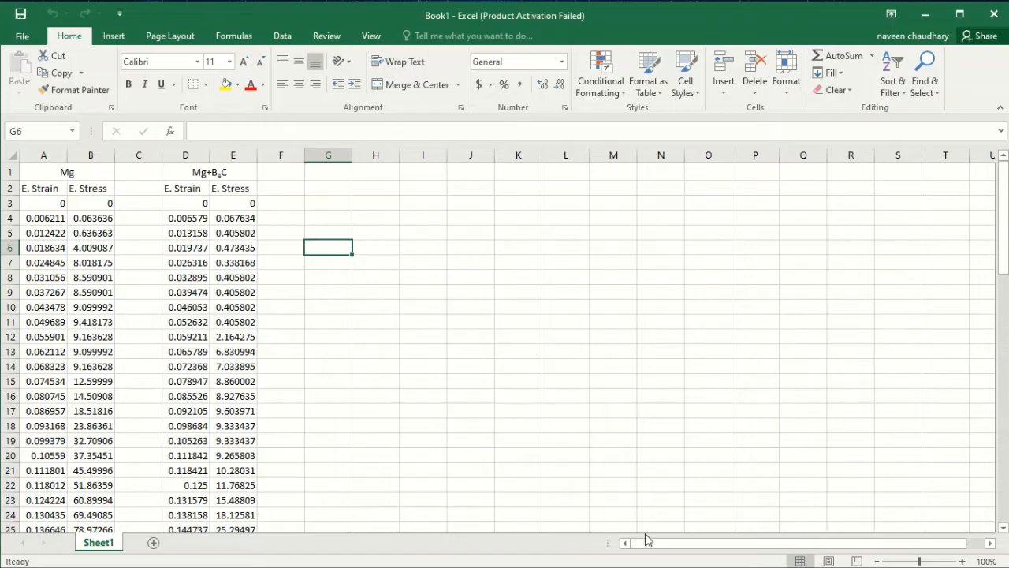
Switch from the Excel workbook to OriginPro and maximize the empty Book1 worksheet window.
click(927, 11)
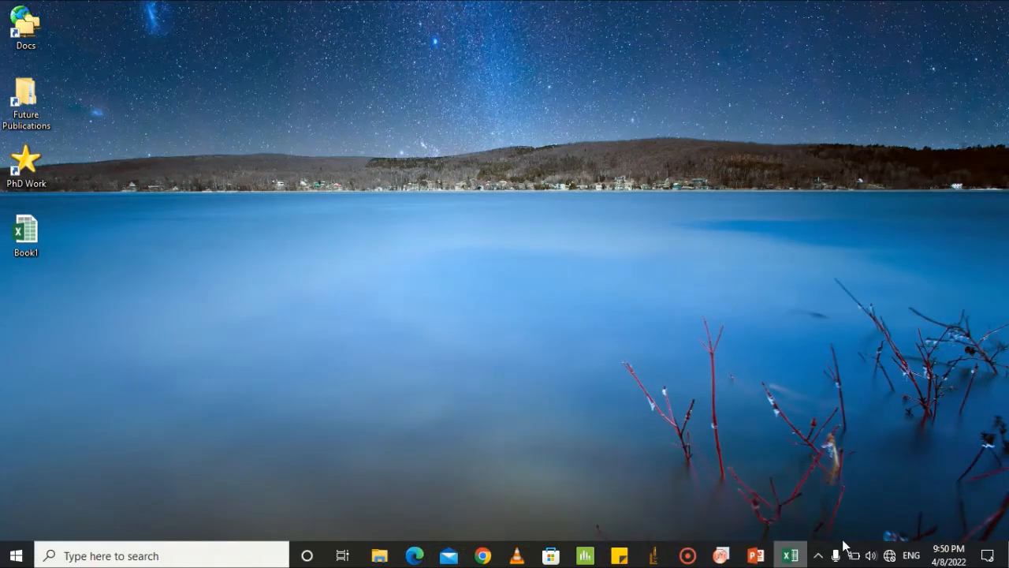
click(721, 555)
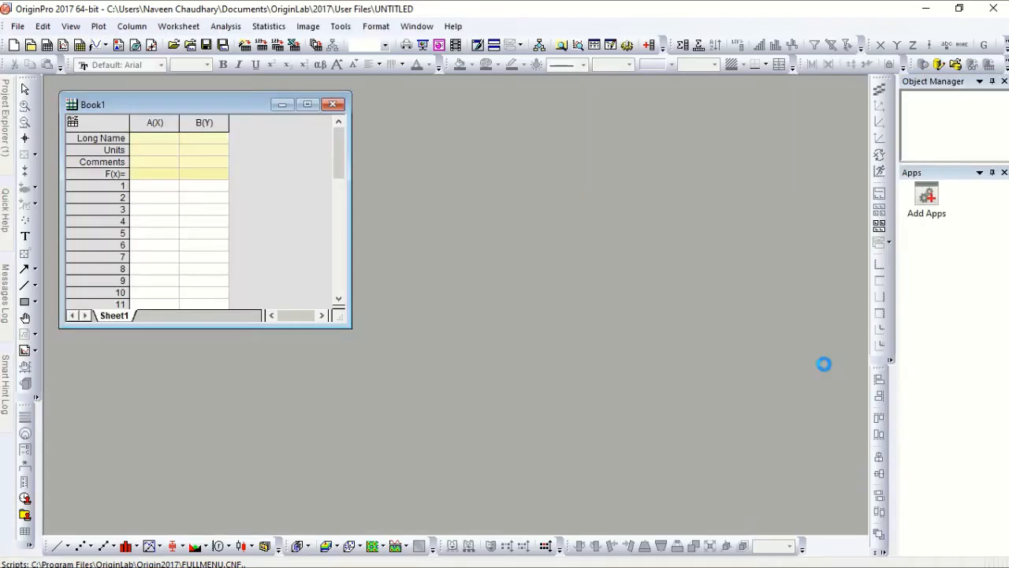
click(307, 104)
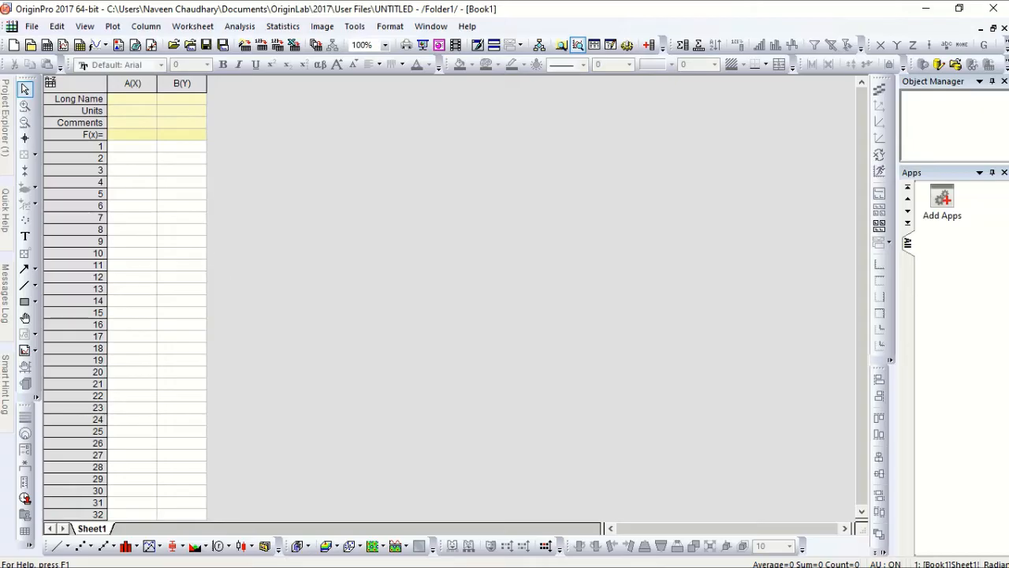
Switch to the Excel workbook and copy the Mg strain and stress data in columns A and B.
click(928, 16)
click(796, 560)
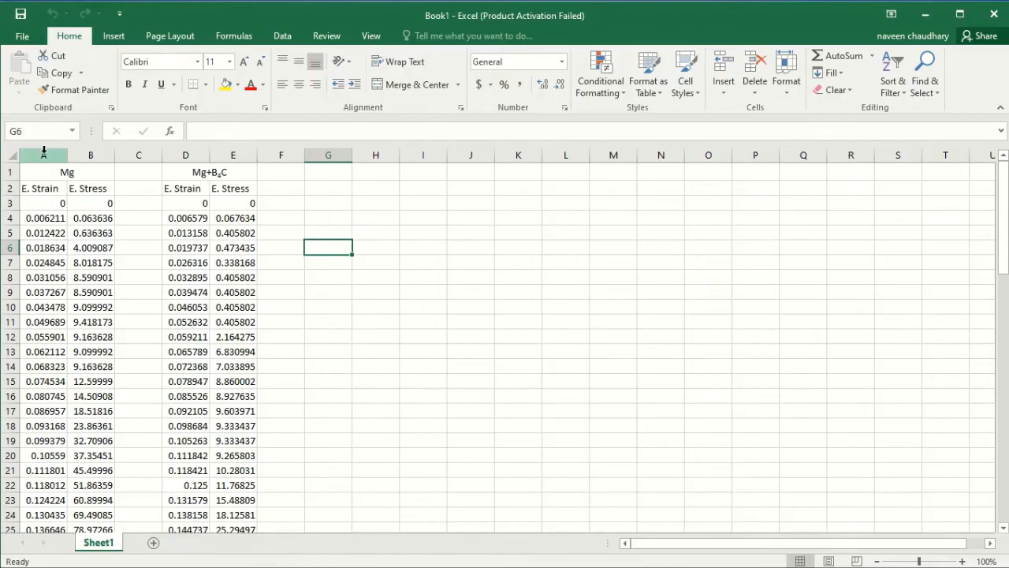
drag(44, 151, 84, 151)
key(ctrl+c)
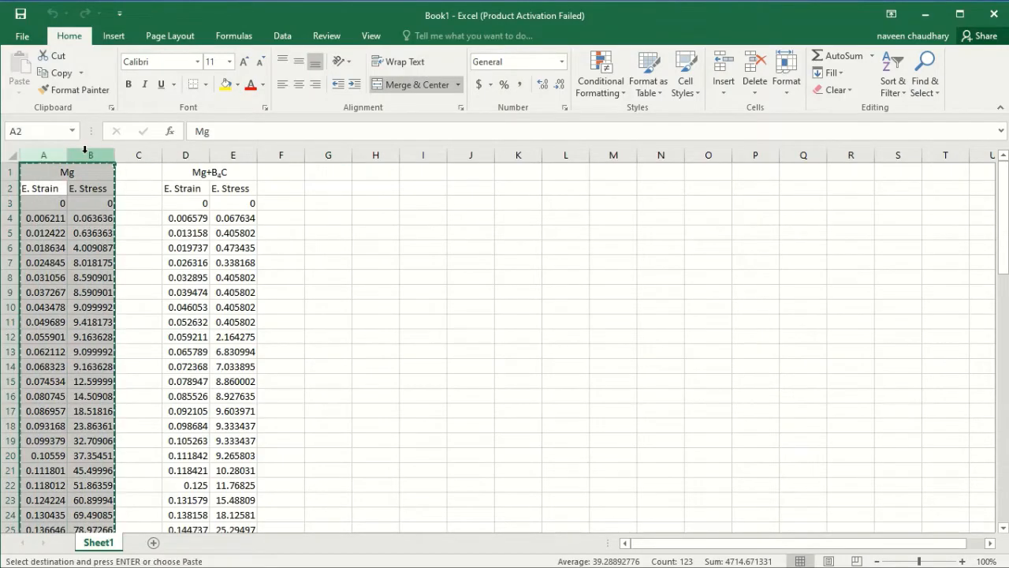
Switch back to OriginPro and paste the copied Mg data into the worksheet, starting at row 1 of column A(X).
click(918, 16)
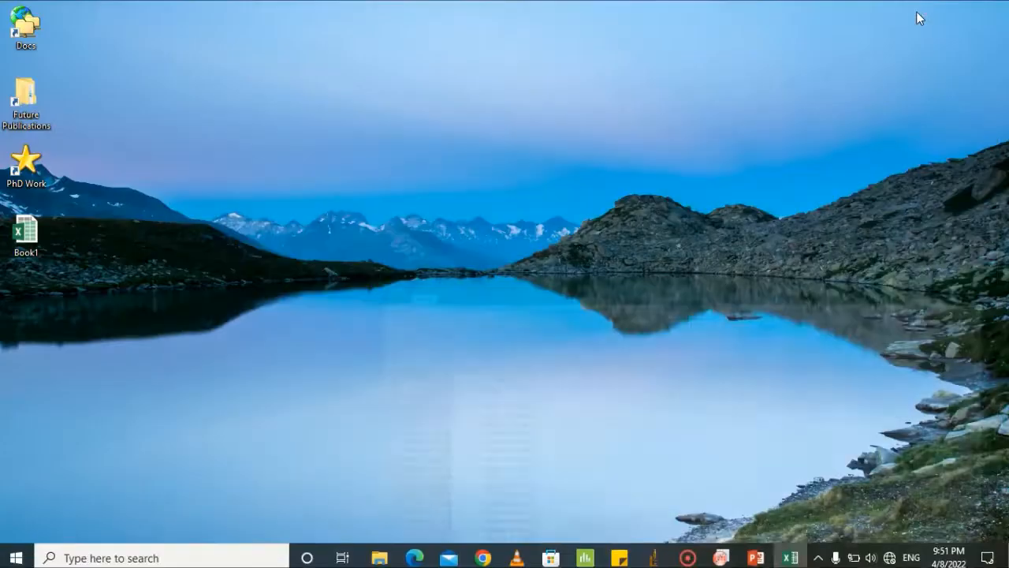
click(720, 555)
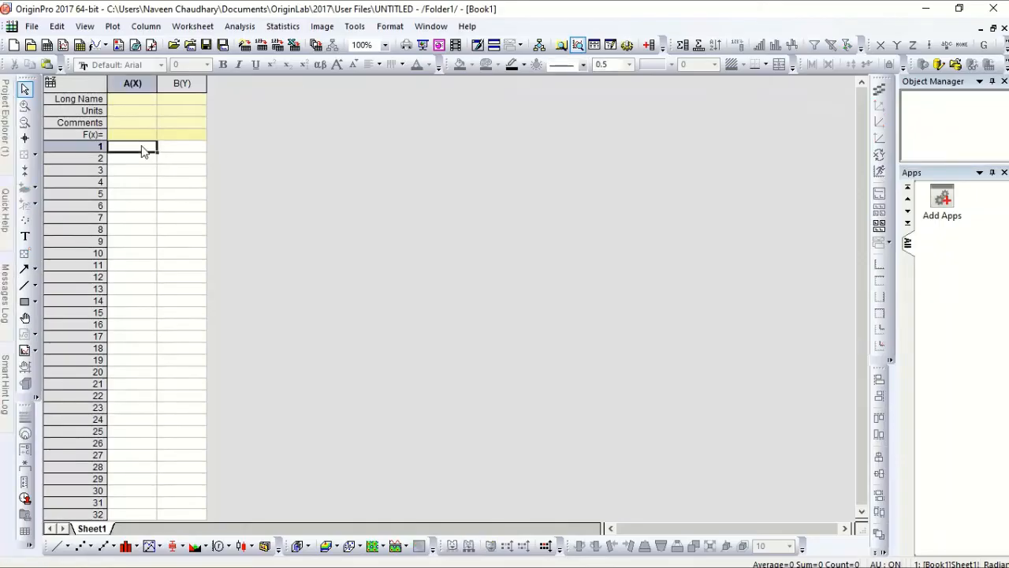
key(ctrl+v)
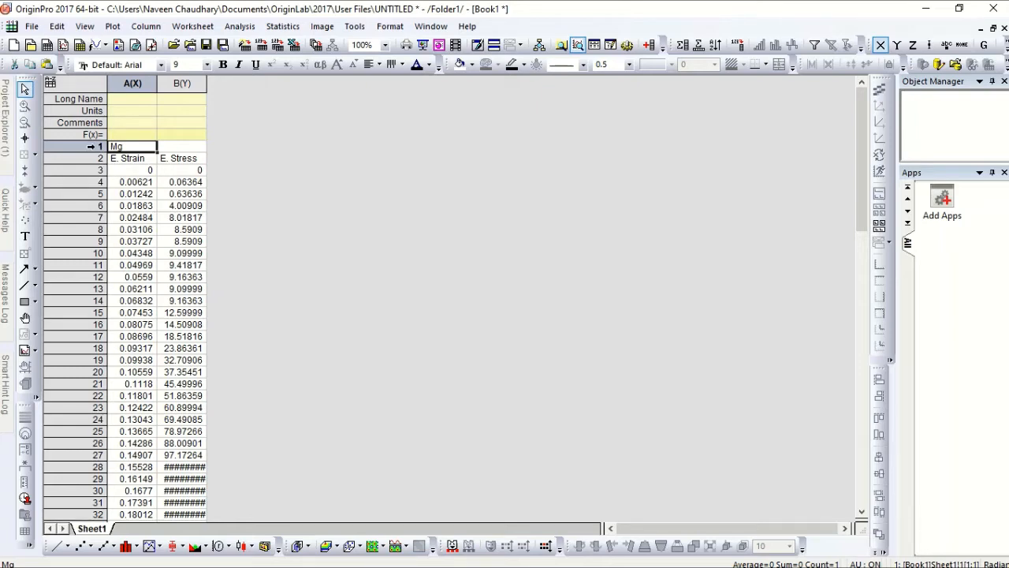
Delete worksheet rows 1 and 2, which hold the Mg title and the E. Strain and E. Stress headings.
drag(90, 147, 86, 157)
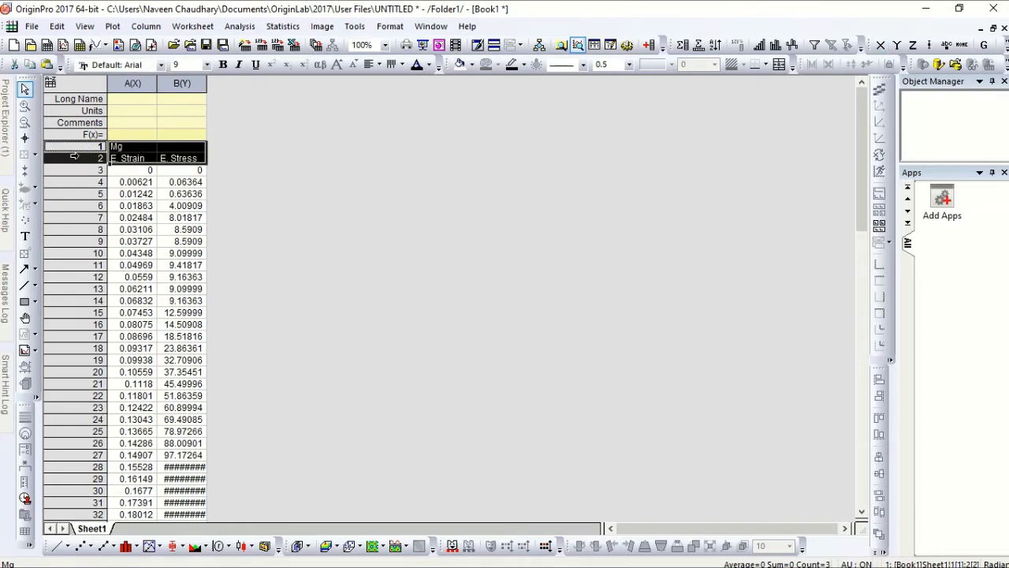
right_click(77, 159)
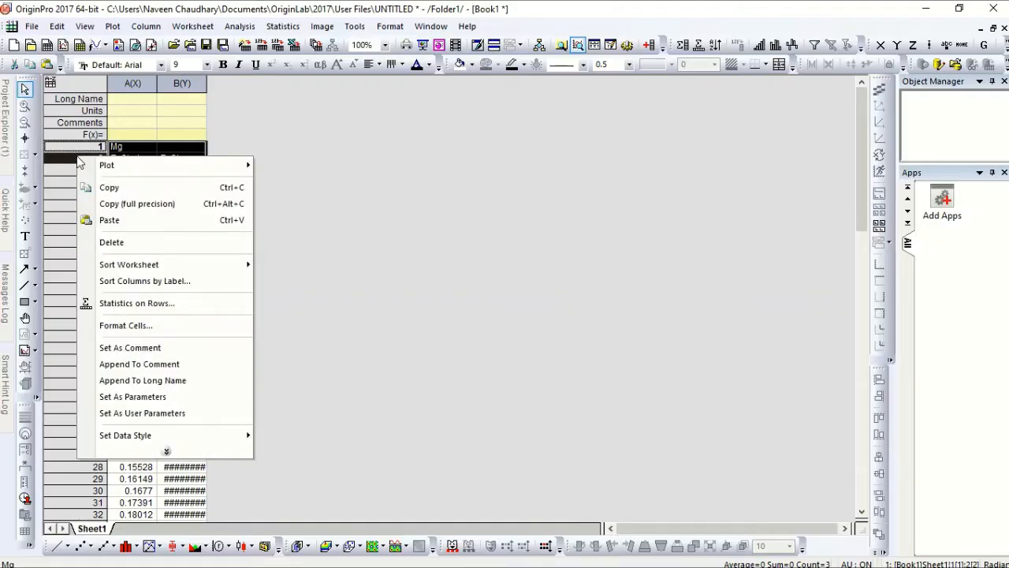
click(136, 247)
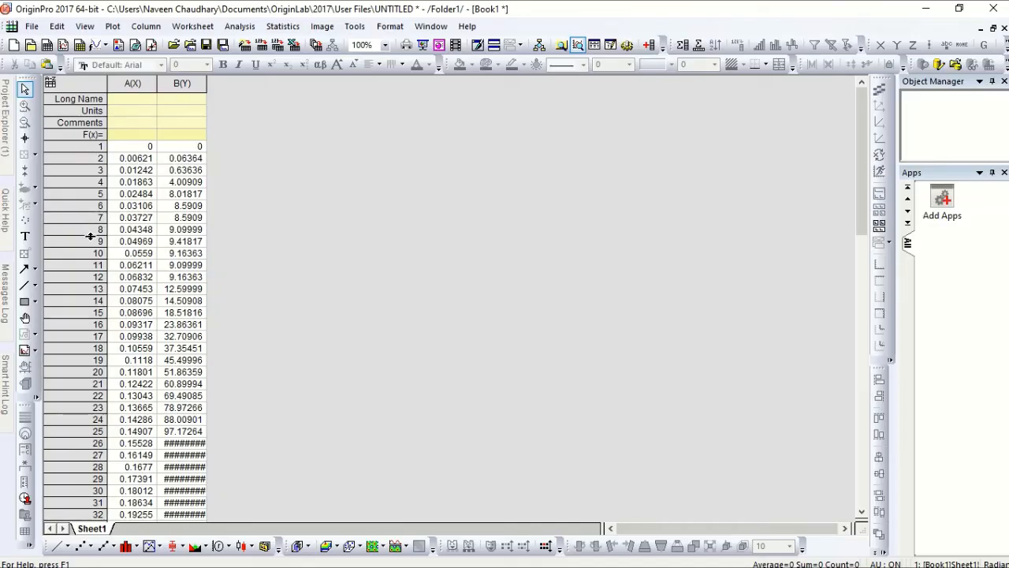
Enter the long names Strain for column A(X) and Stress for column B(Y).
click(126, 99)
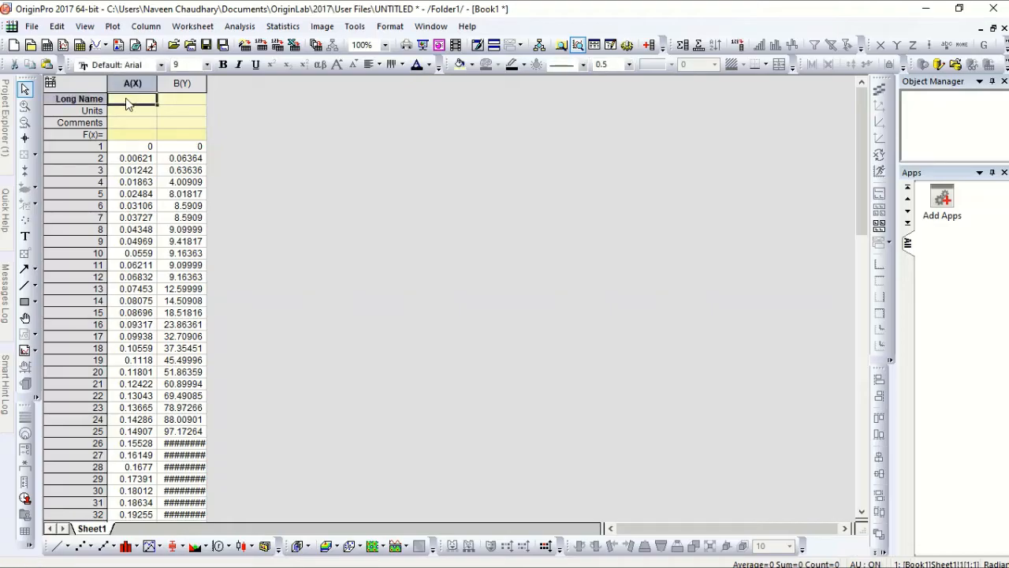
text(Strain)
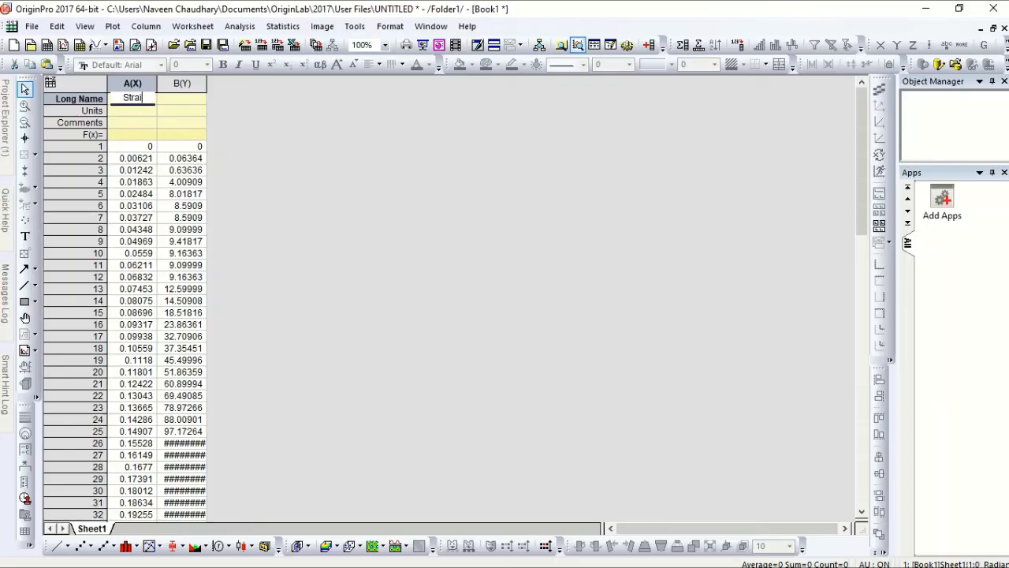
click(178, 99)
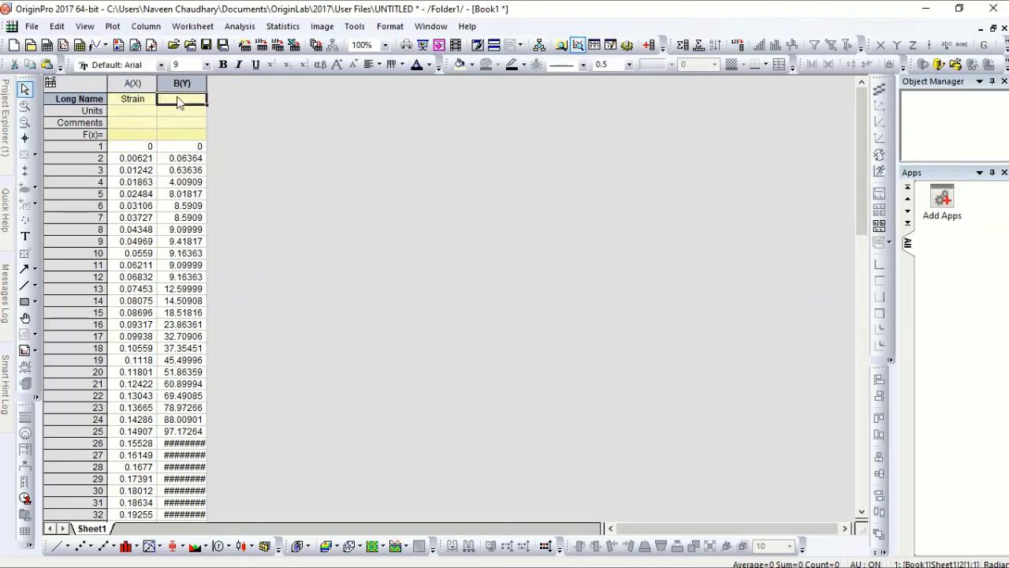
text(Stre)
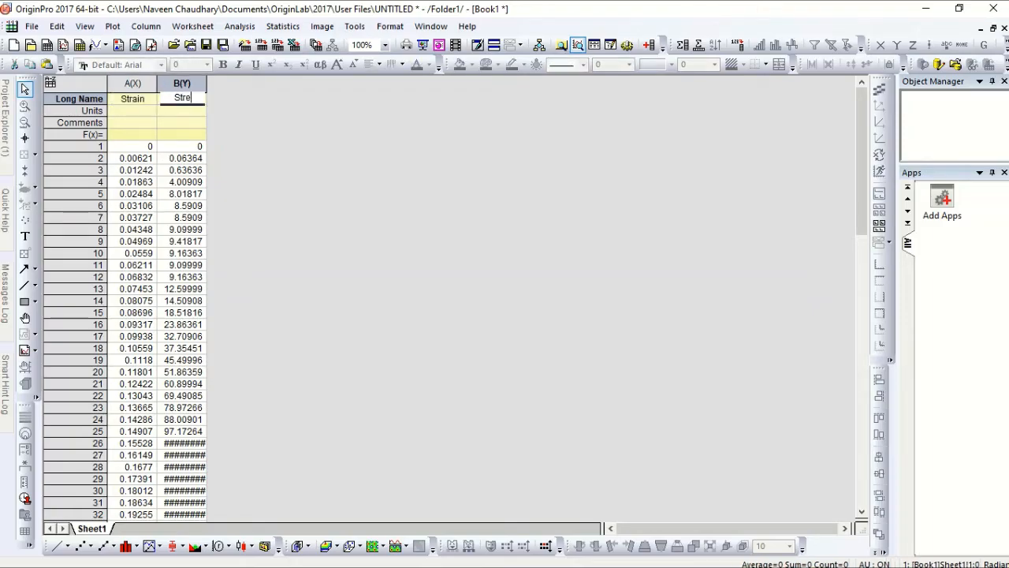
text(ss)
click(255, 136)
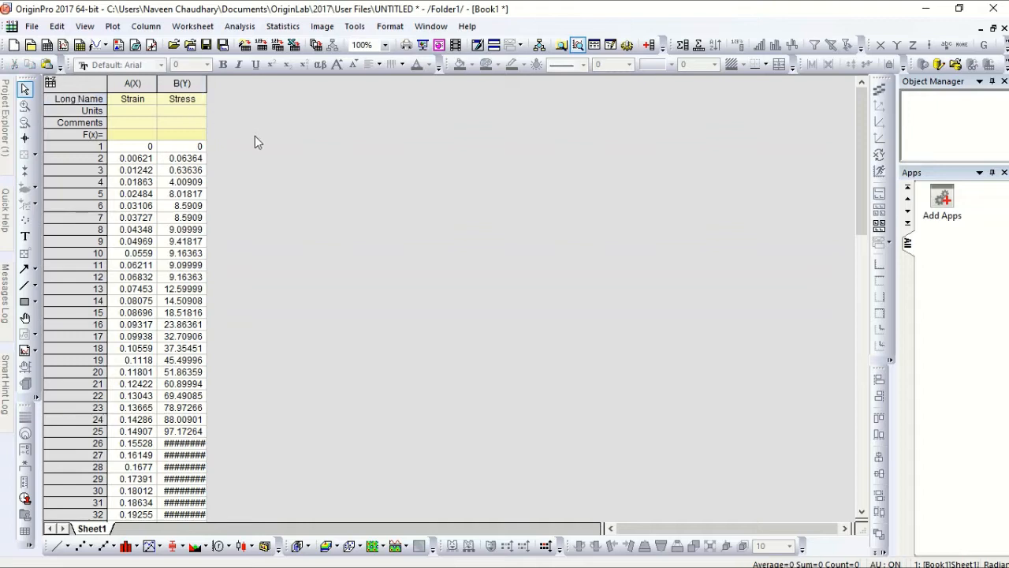
Set the units to MPa for the Stress column and % for the Strain column.
click(181, 111)
text(MPa)
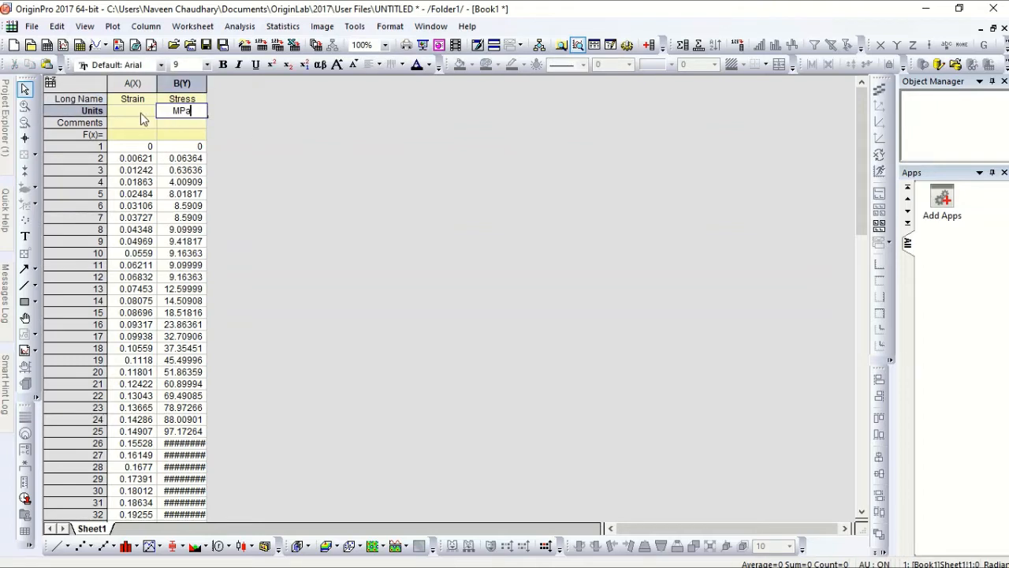
click(142, 117)
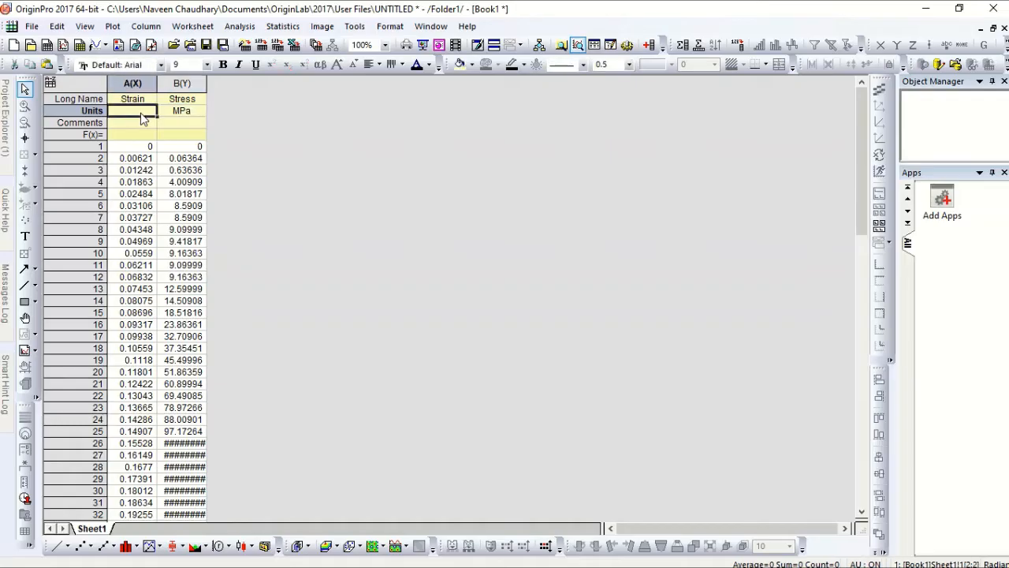
text(%)
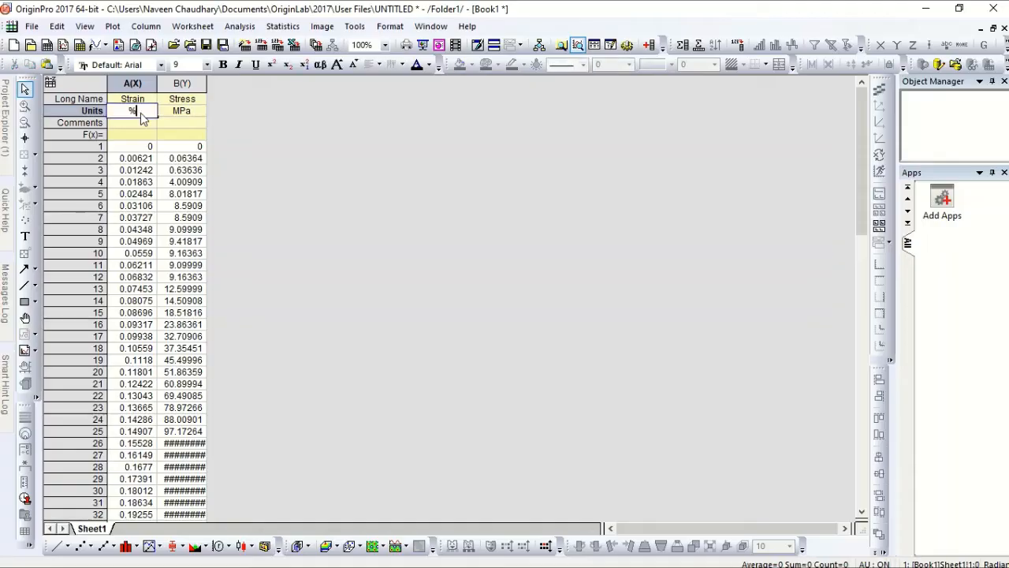
click(271, 167)
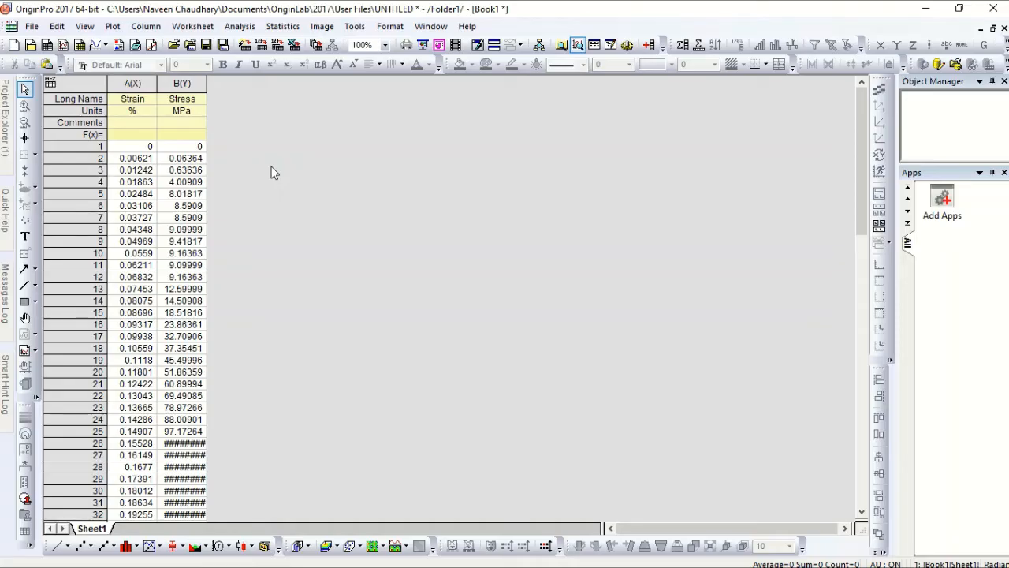
Plot the Strain and Stress columns together as a 2D line graph.
drag(133, 81, 180, 83)
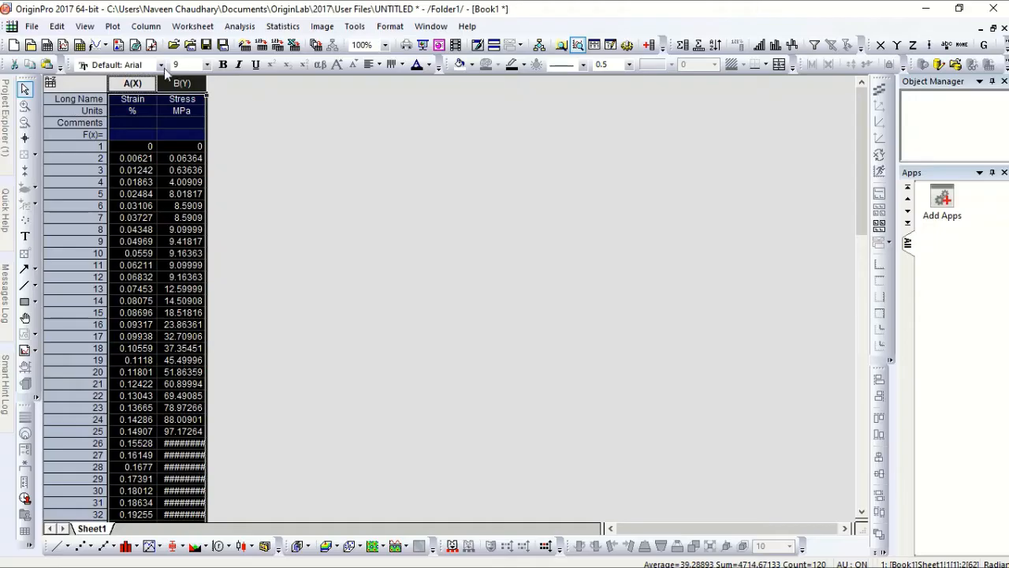
click(115, 27)
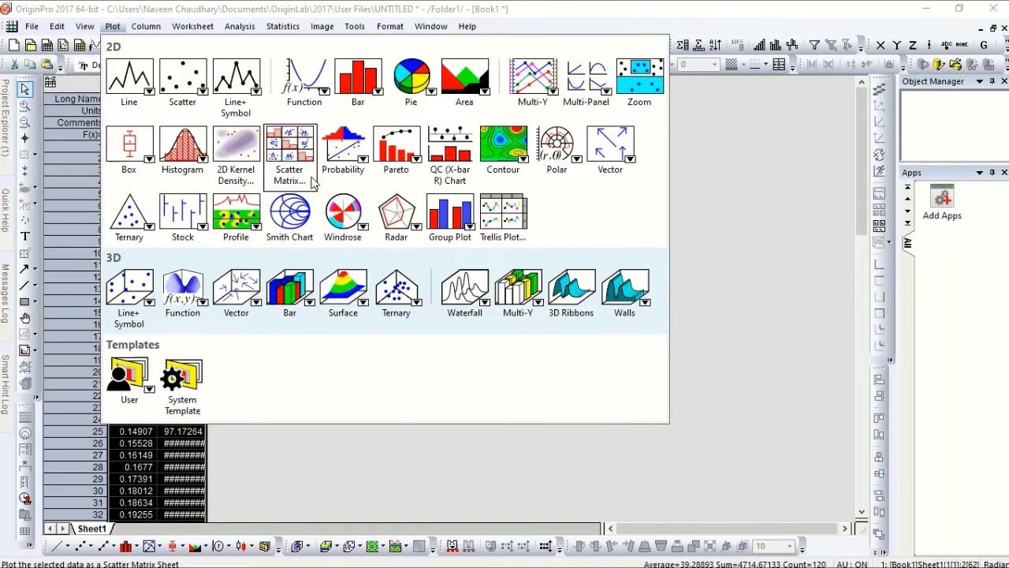
mouse_move(134, 90)
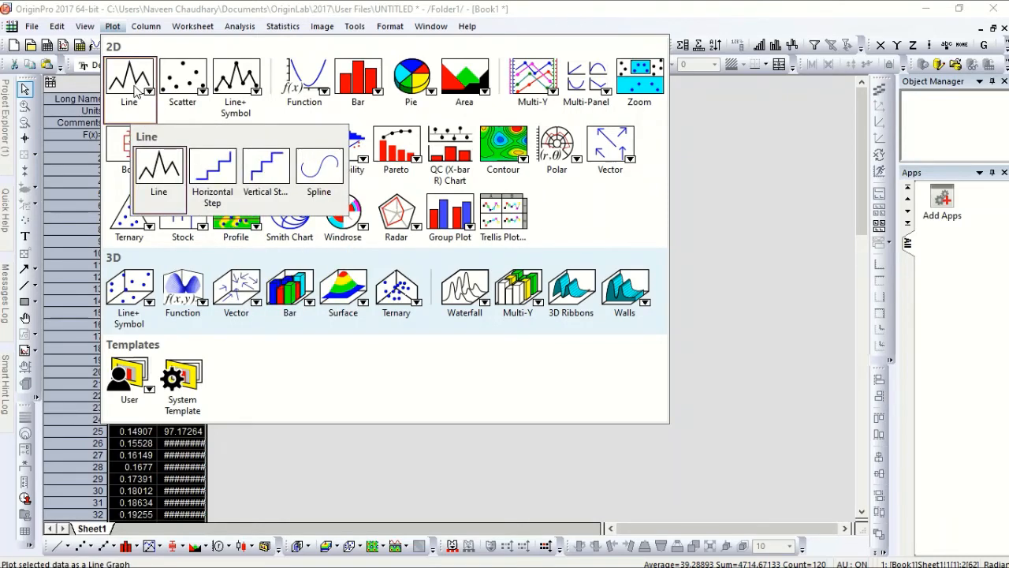
click(162, 169)
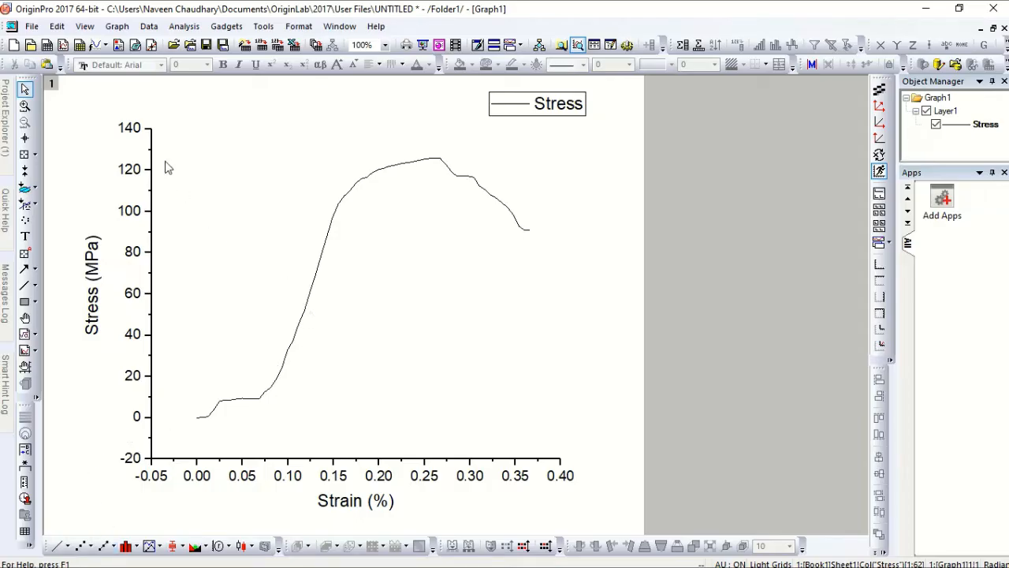
Format the stress curve with a line width of 2 and a red line color.
click(324, 253)
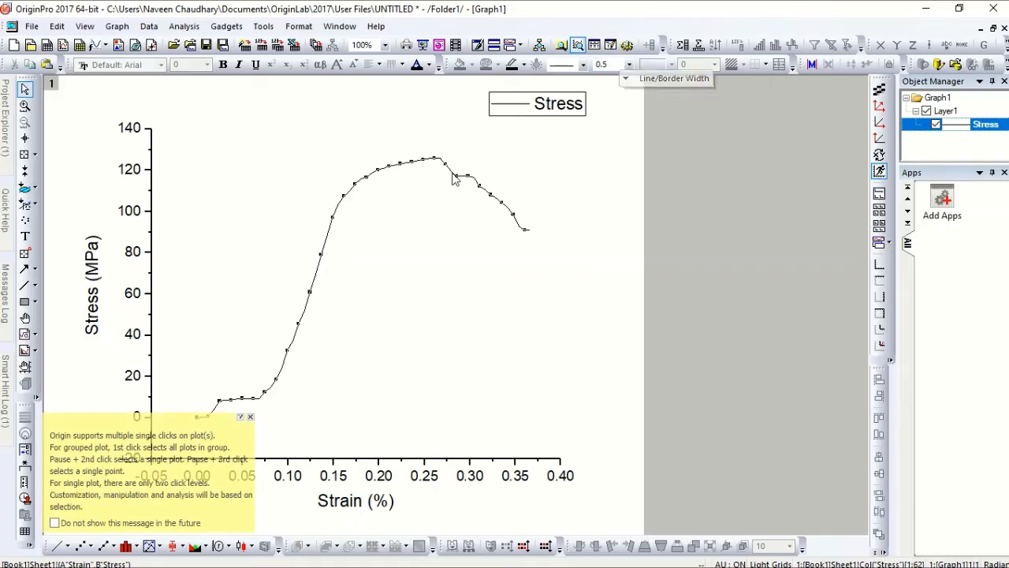
click(629, 65)
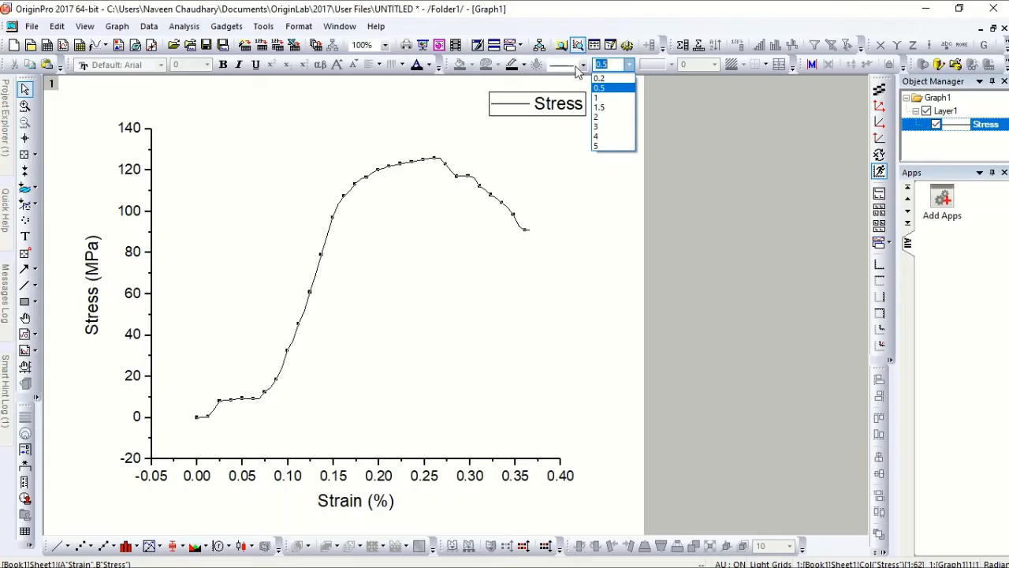
click(605, 118)
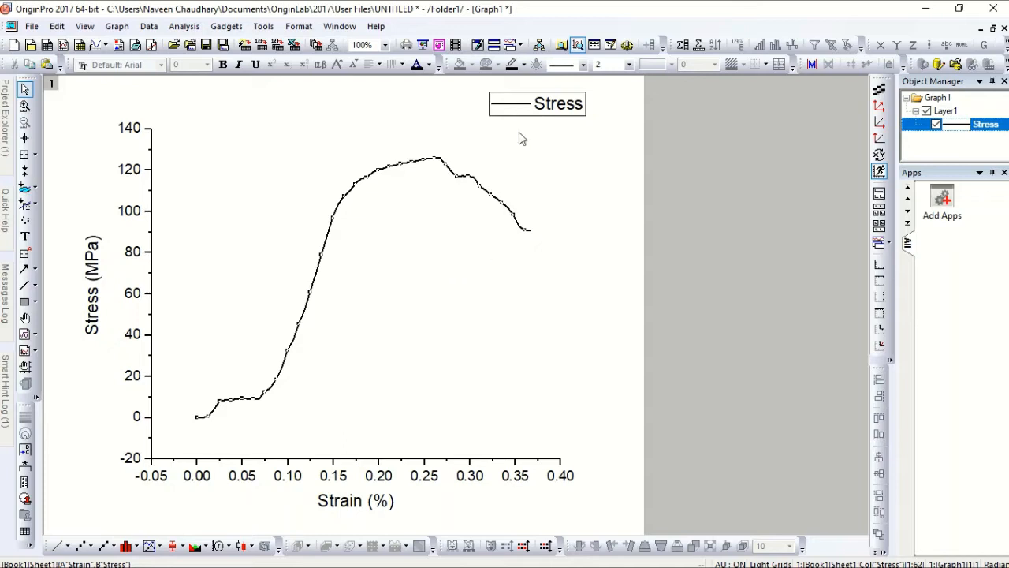
click(525, 66)
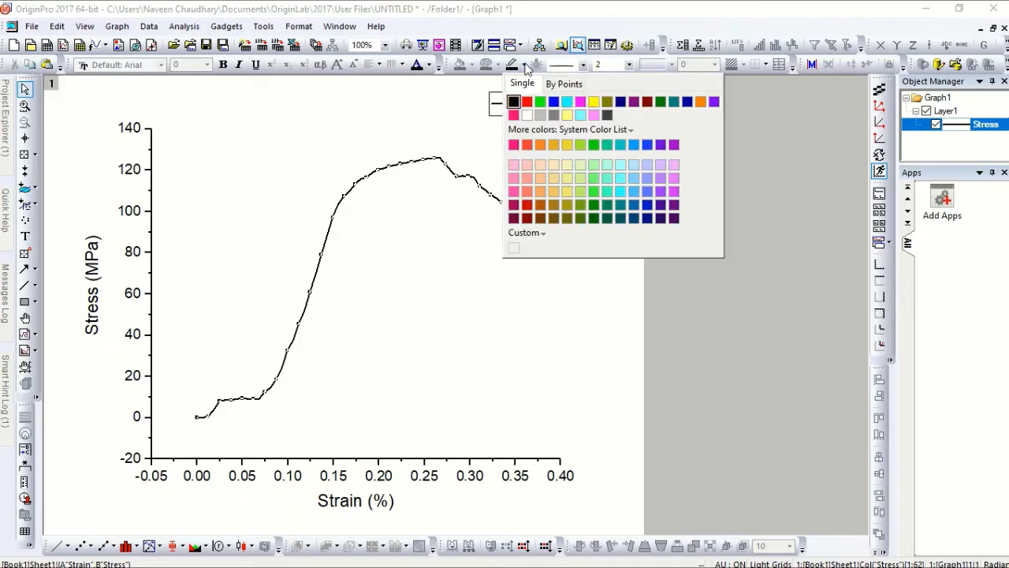
click(527, 101)
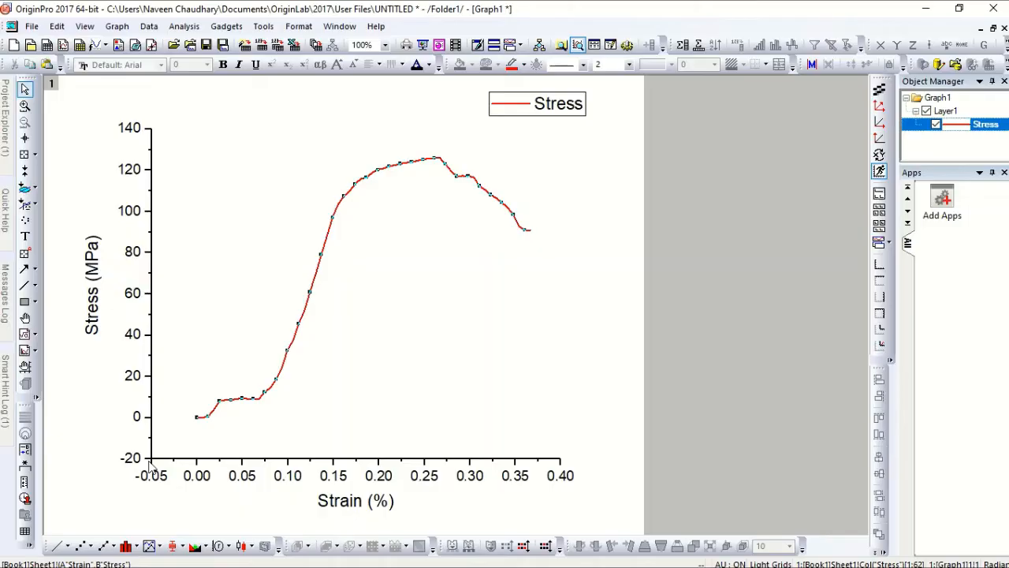
Set the start of the graph's horizontal axis scale to 0 and apply it.
click(246, 475)
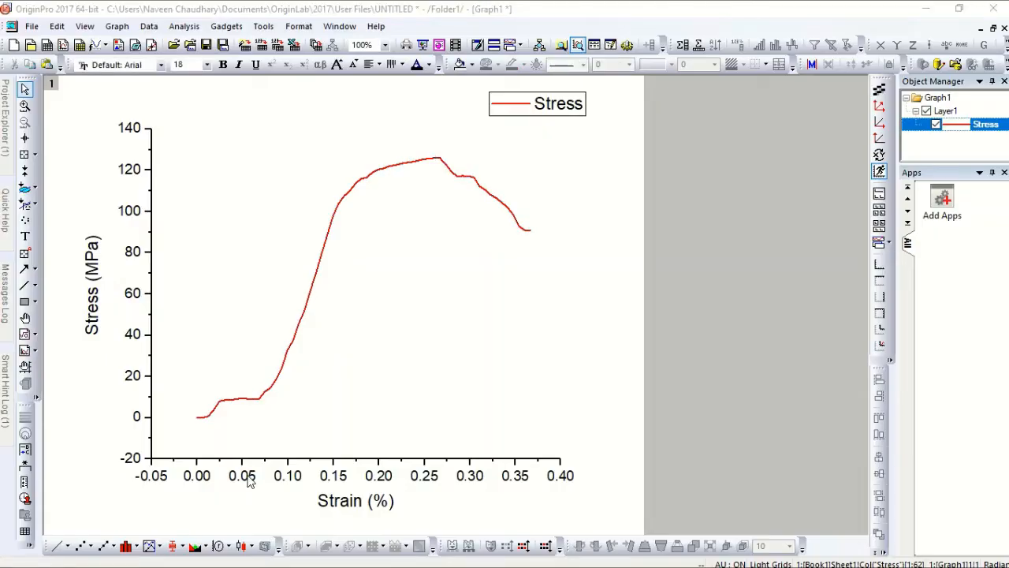
double_click(247, 476)
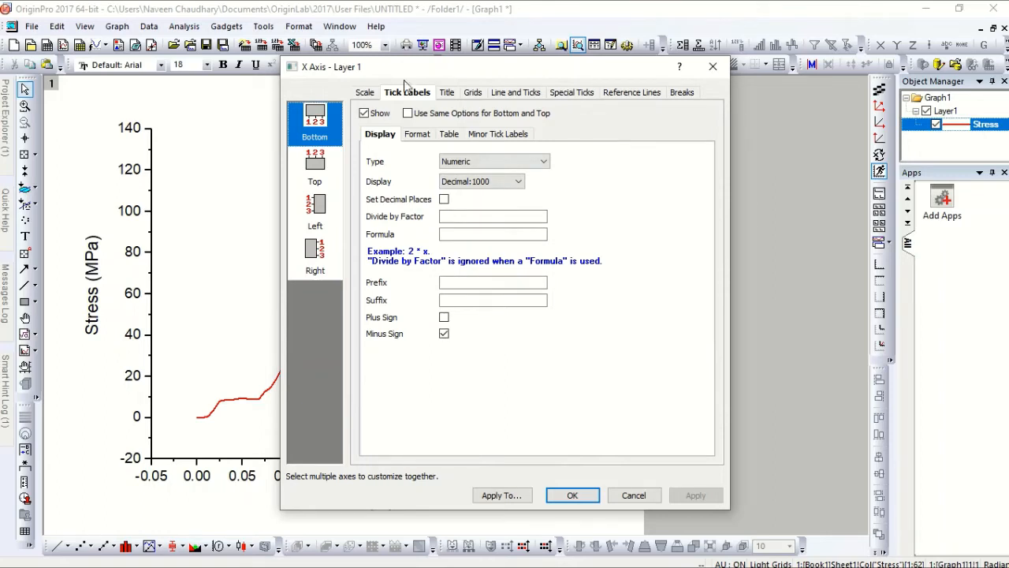
click(371, 94)
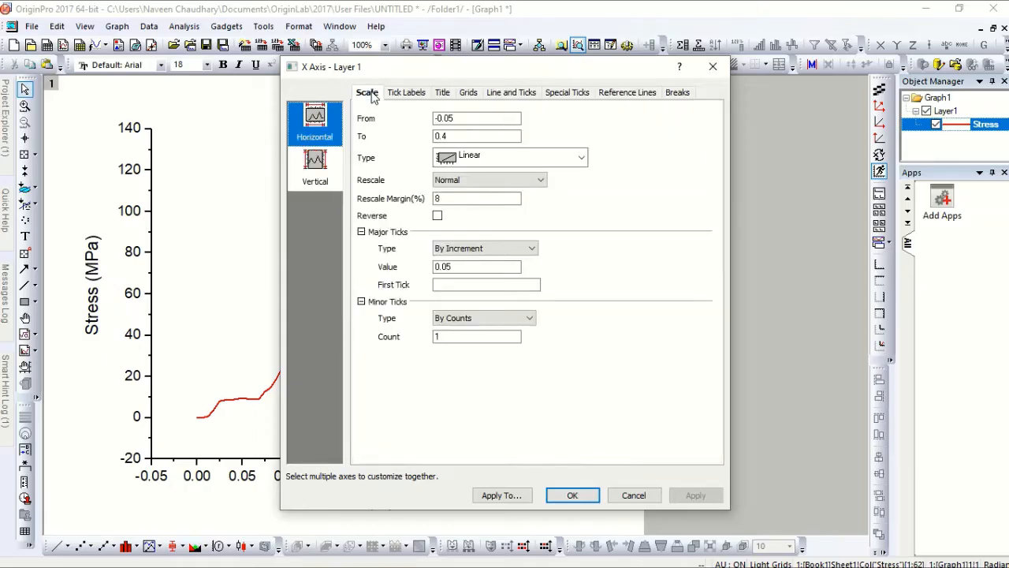
click(453, 118)
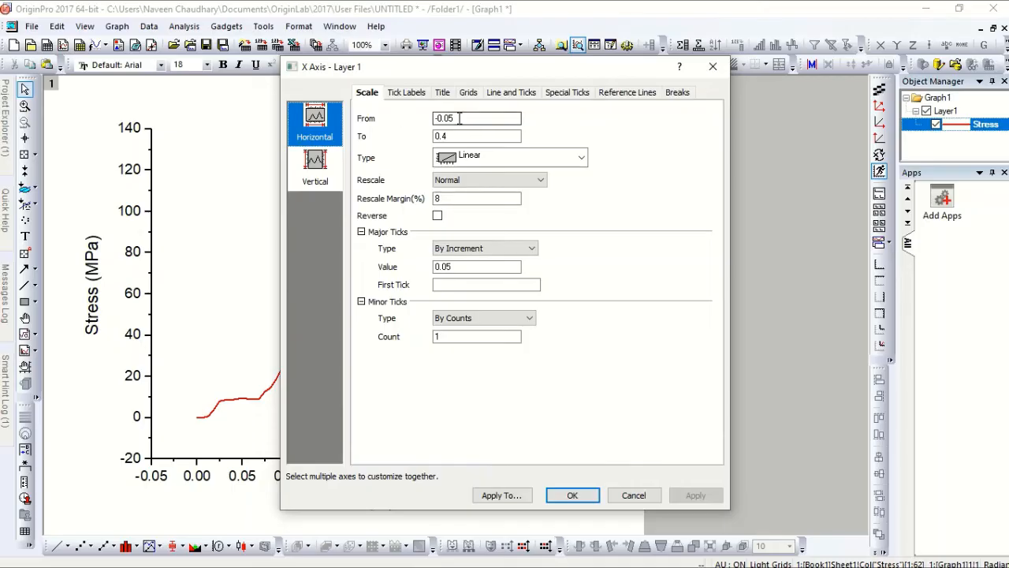
drag(456, 118, 431, 122)
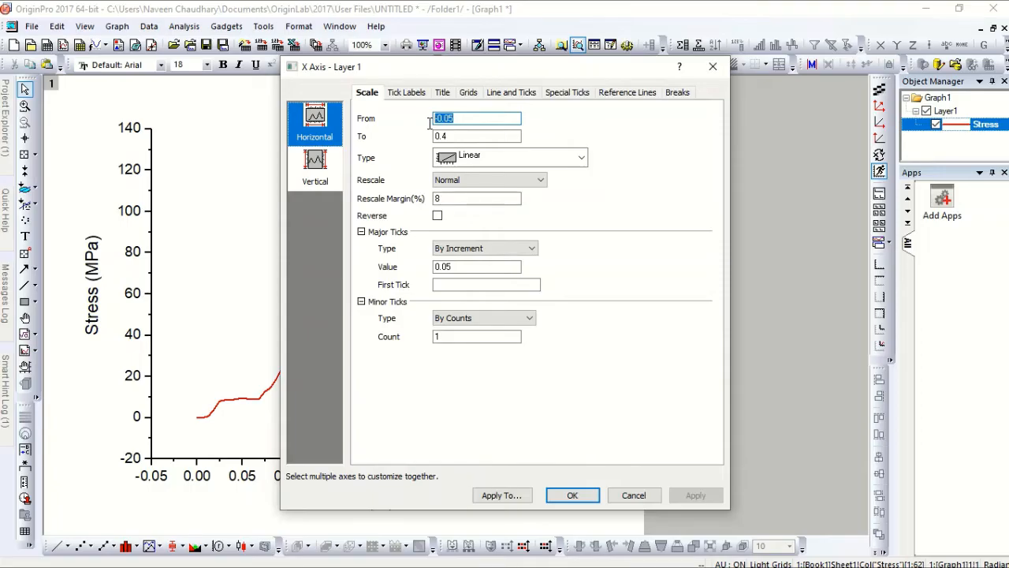
text(0)
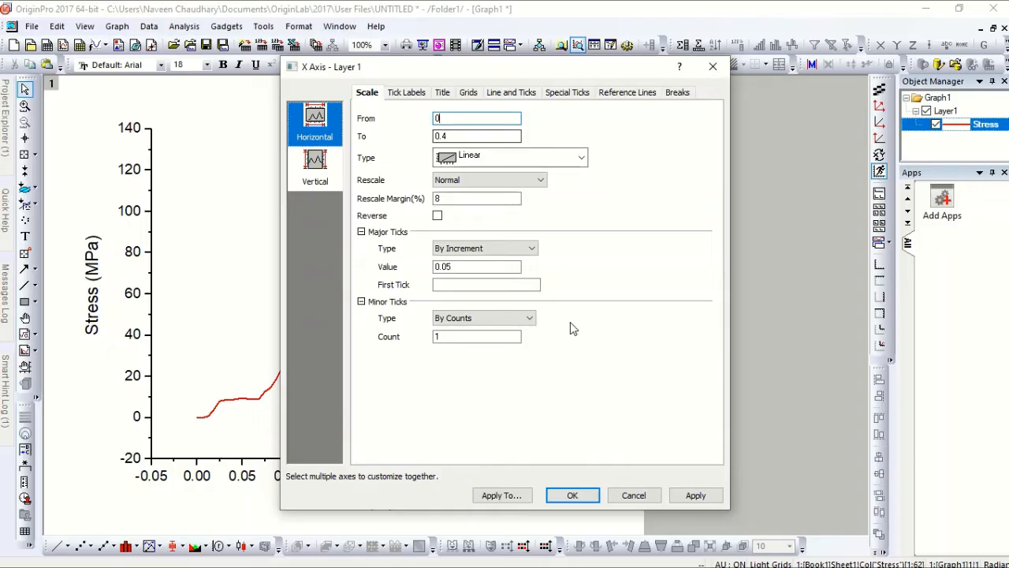
click(695, 495)
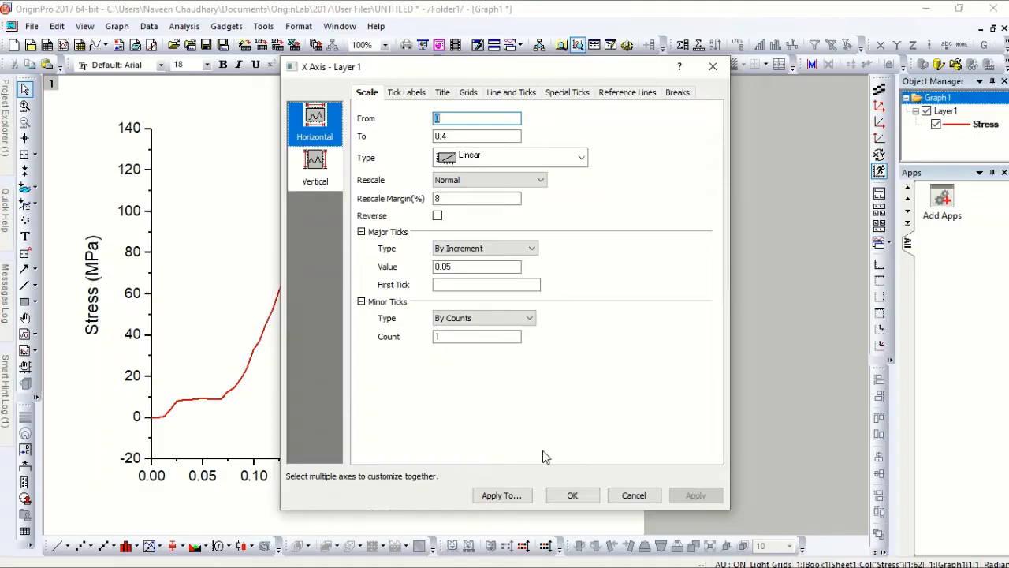
Set the start of the vertical axis scale to 0 and confirm the axis settings.
click(316, 170)
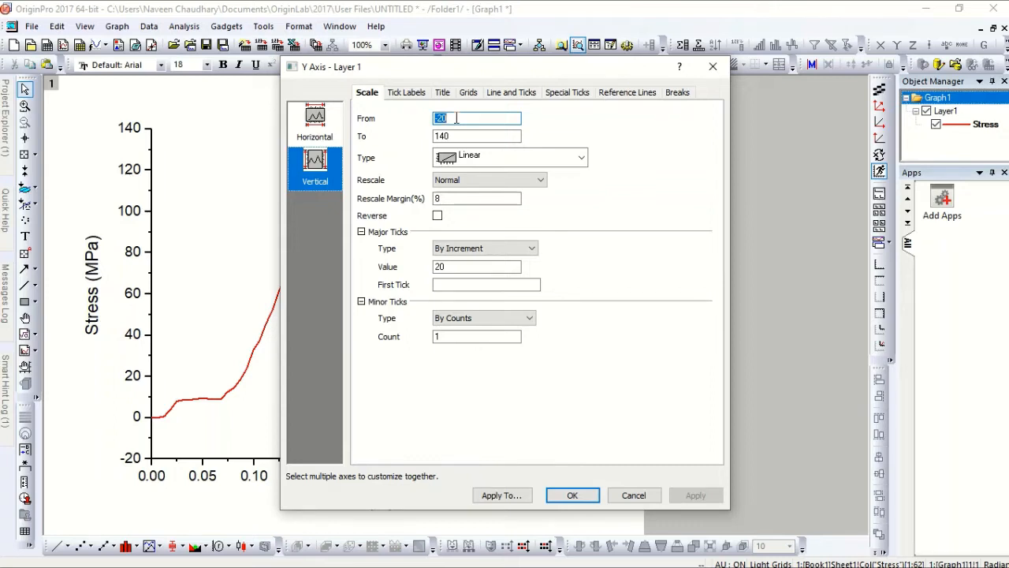
text(0)
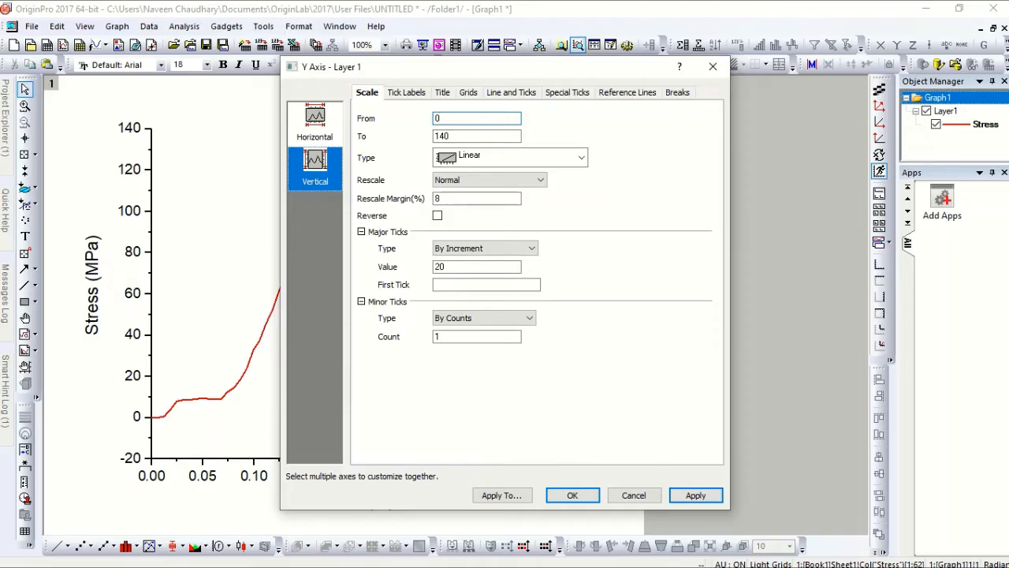
click(697, 496)
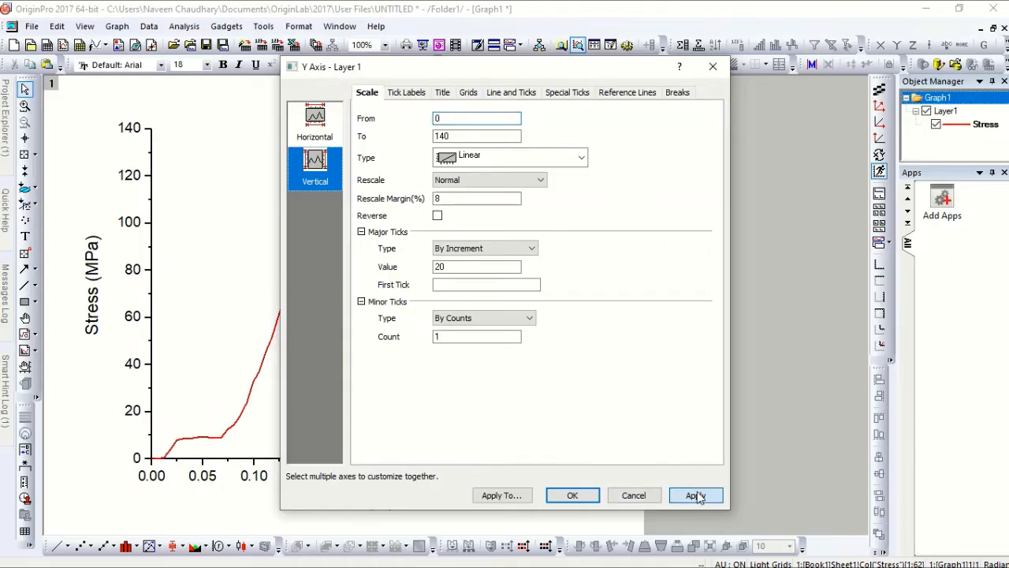
click(574, 495)
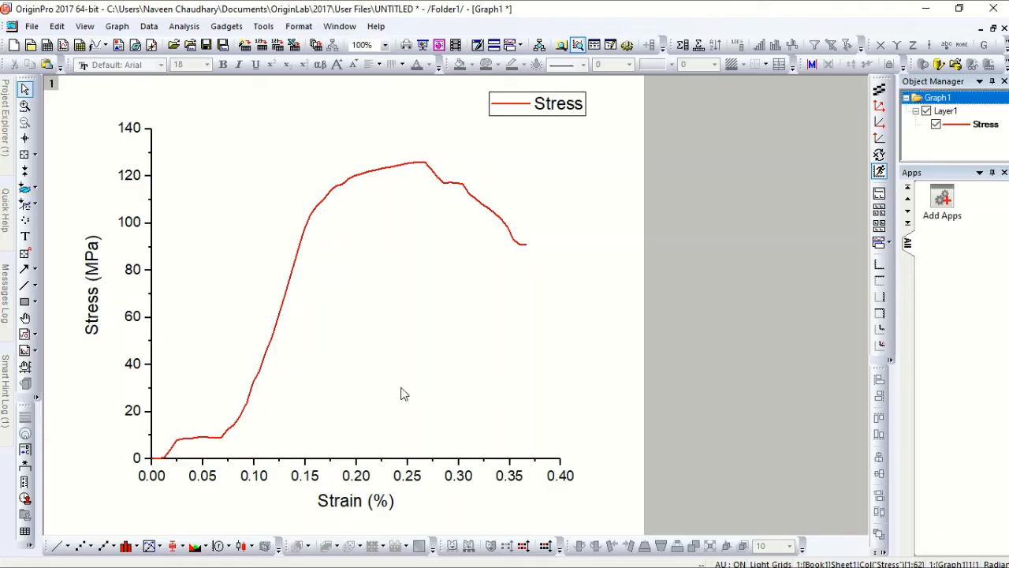
Show the top axis line of the graph with major and minor tick styles both set to None.
click(315, 479)
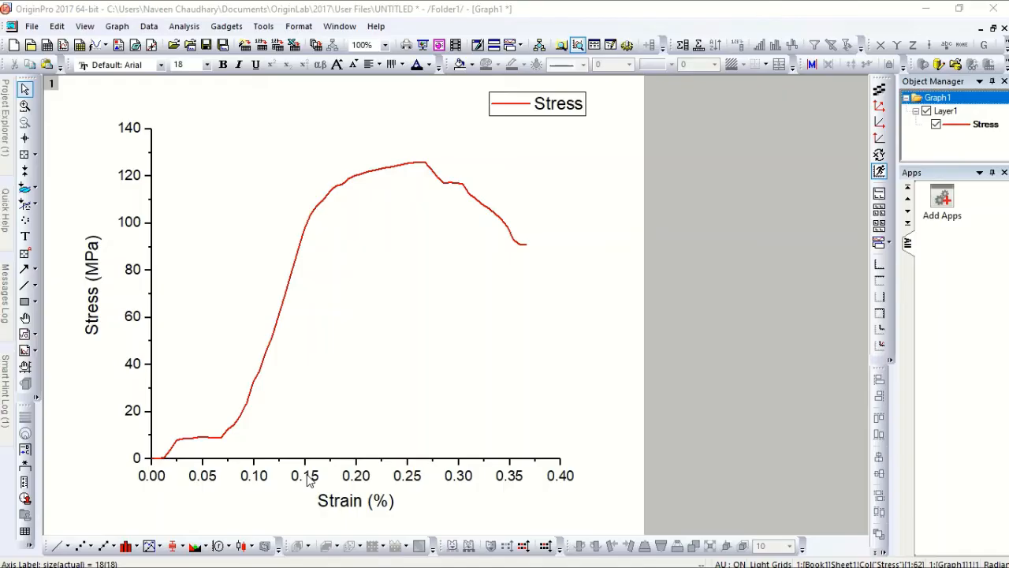
double_click(309, 481)
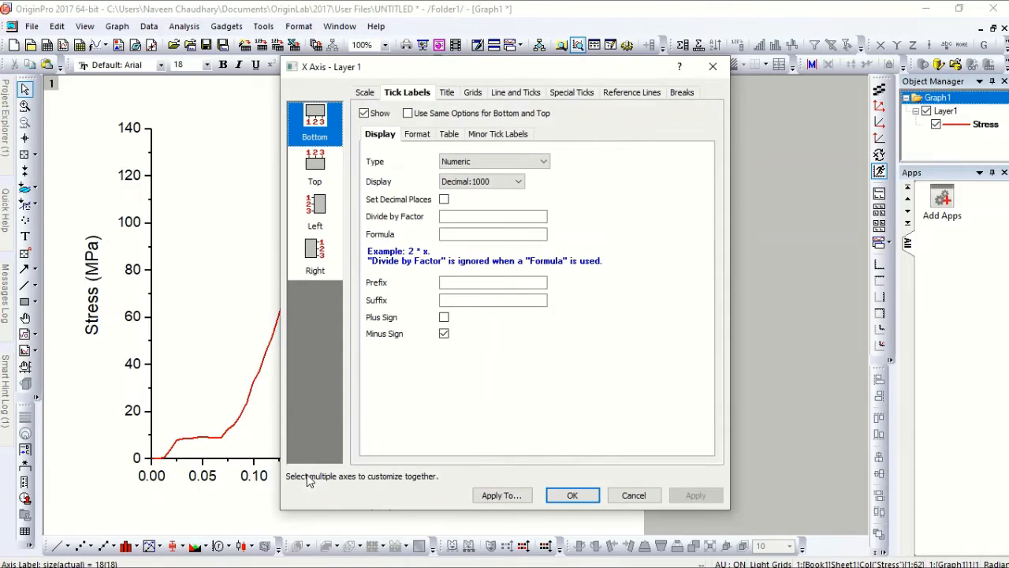
click(520, 94)
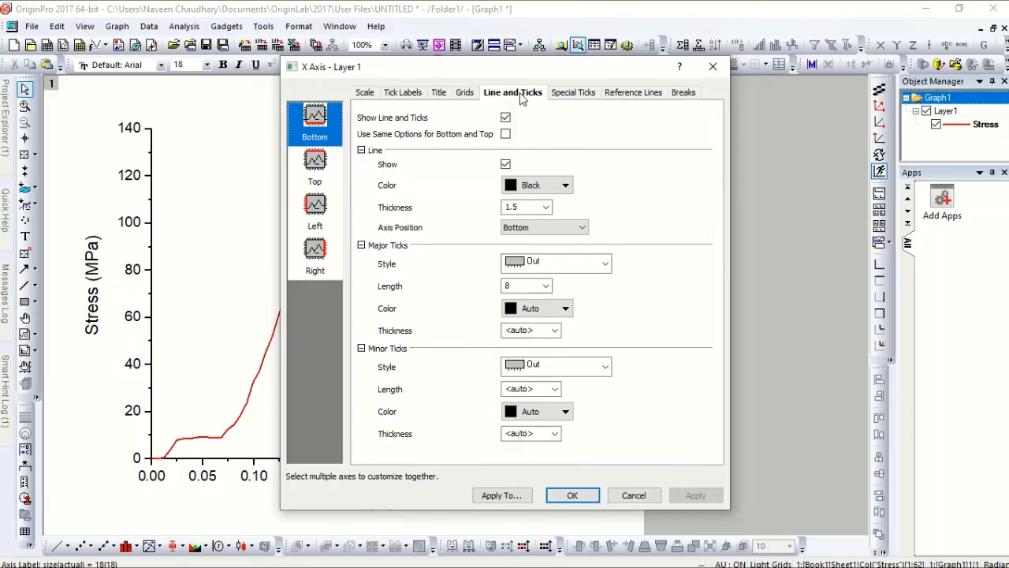
click(318, 169)
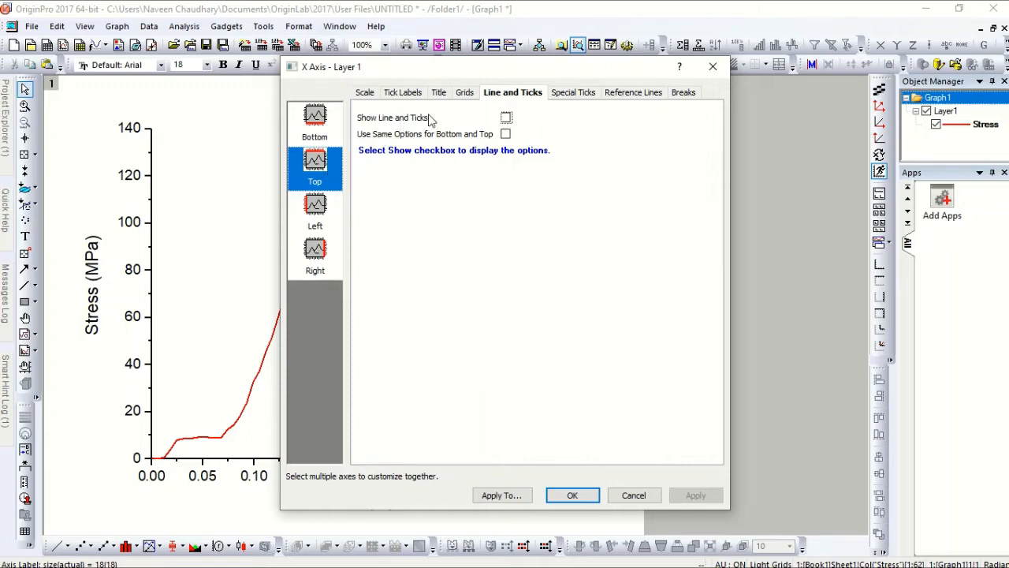
click(506, 118)
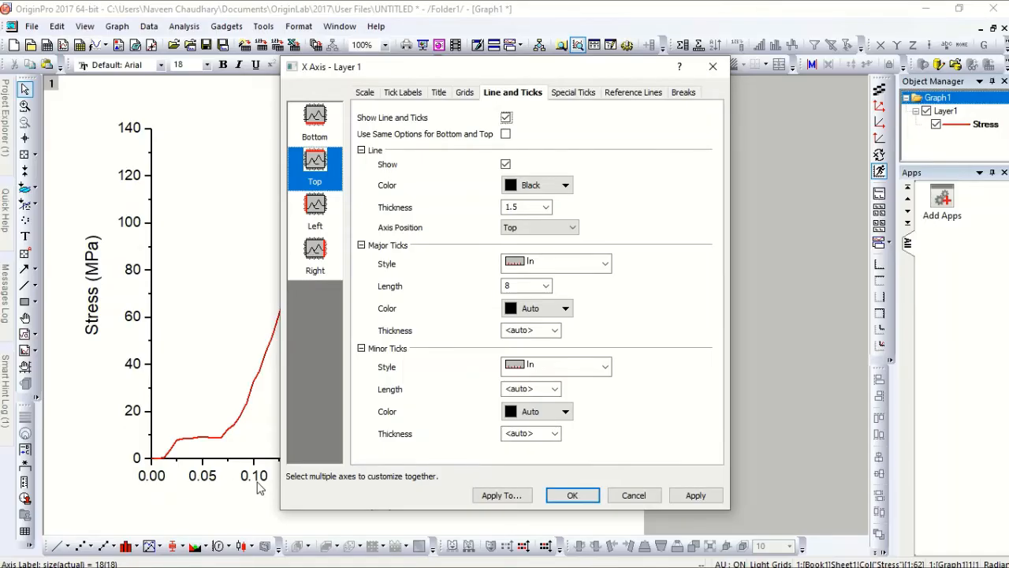
click(605, 267)
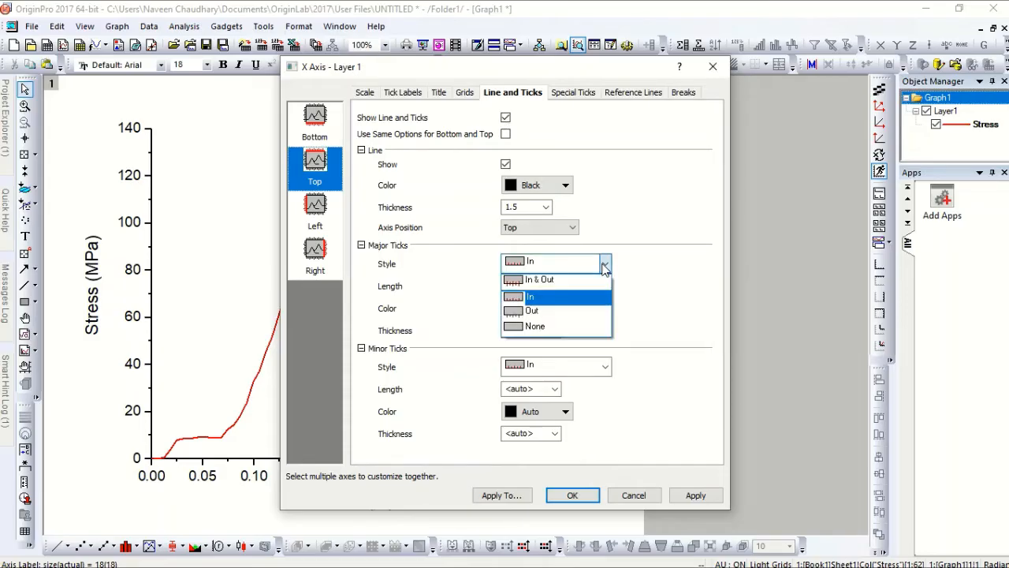
click(563, 334)
click(605, 367)
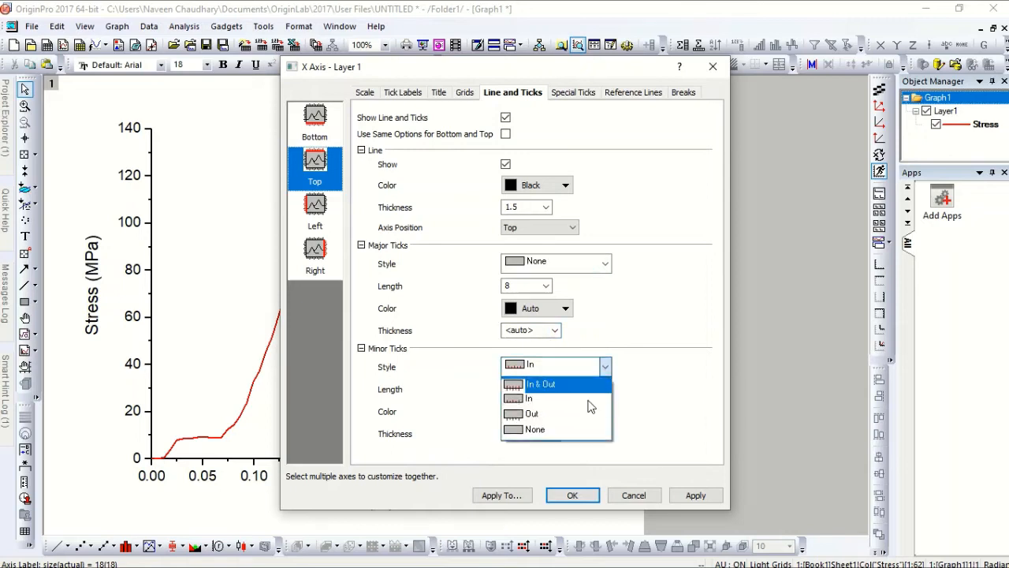
click(584, 426)
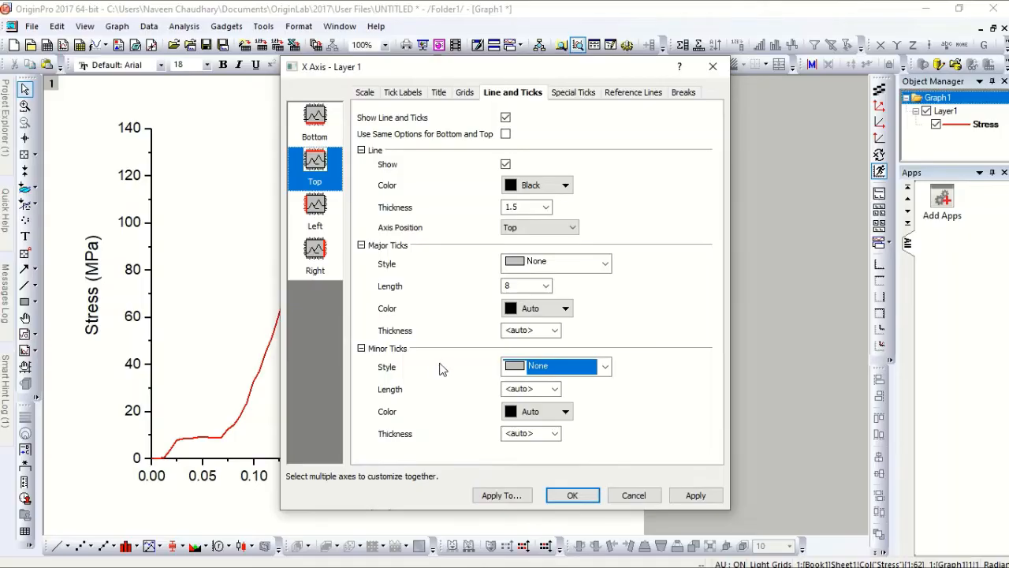
click(714, 500)
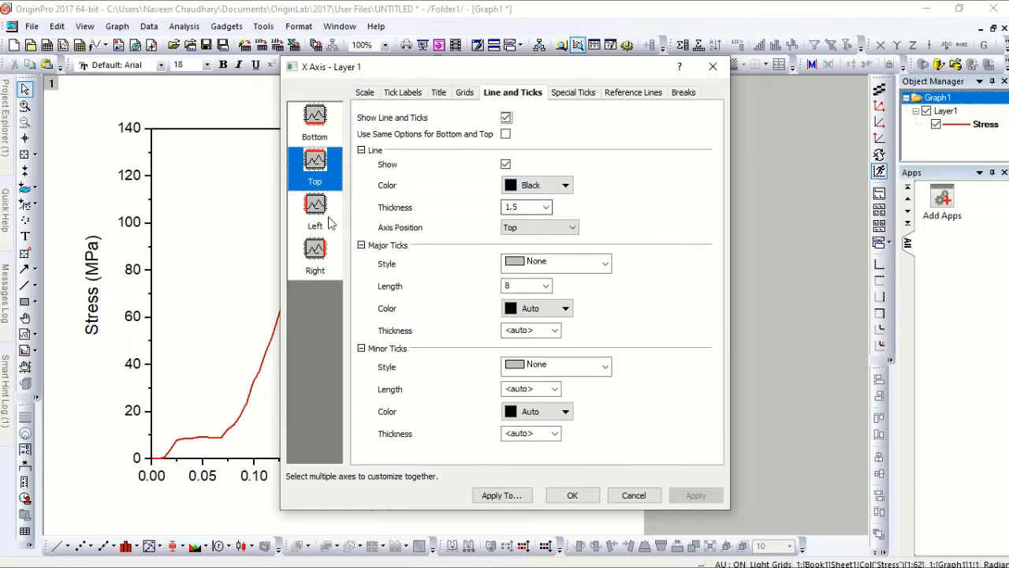
Show the right axis line with major and minor tick styles set to None, and confirm the axis settings.
click(315, 264)
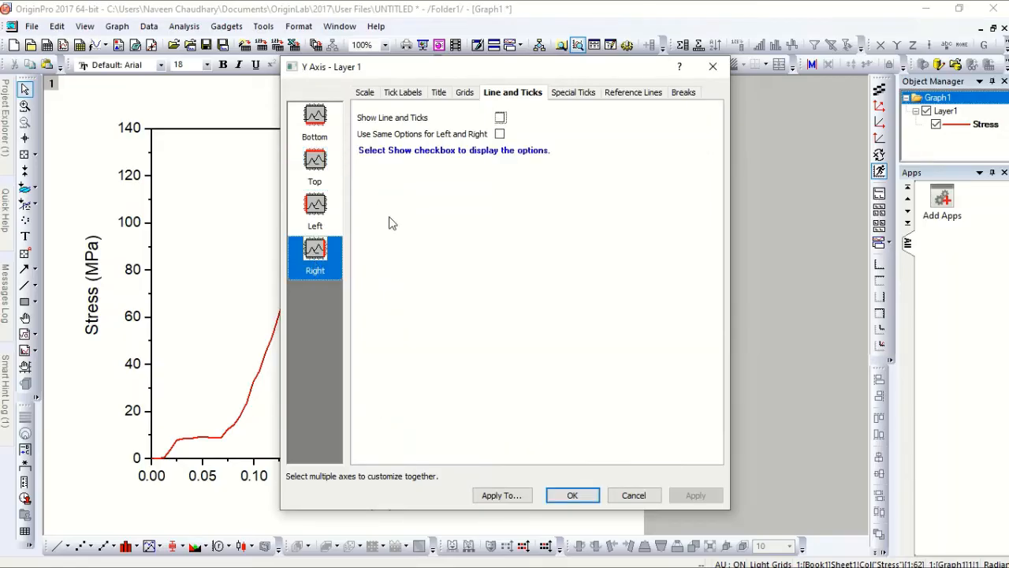
click(500, 117)
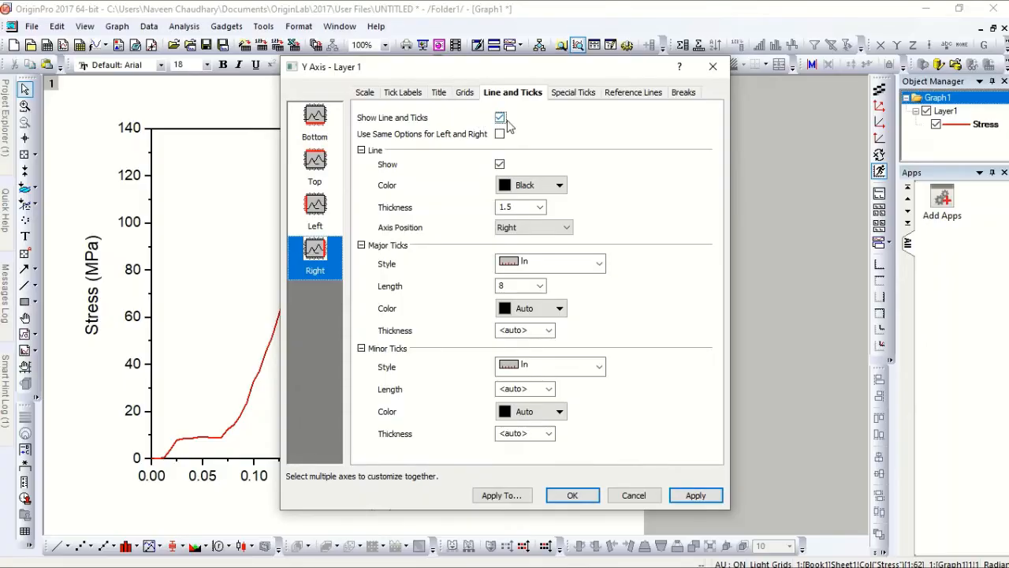
click(587, 265)
click(558, 331)
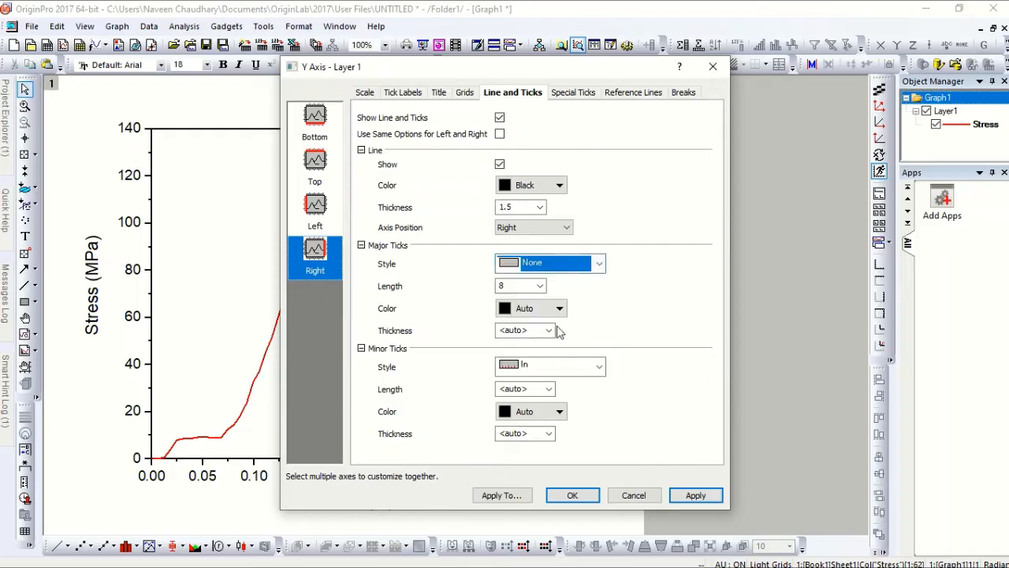
click(575, 367)
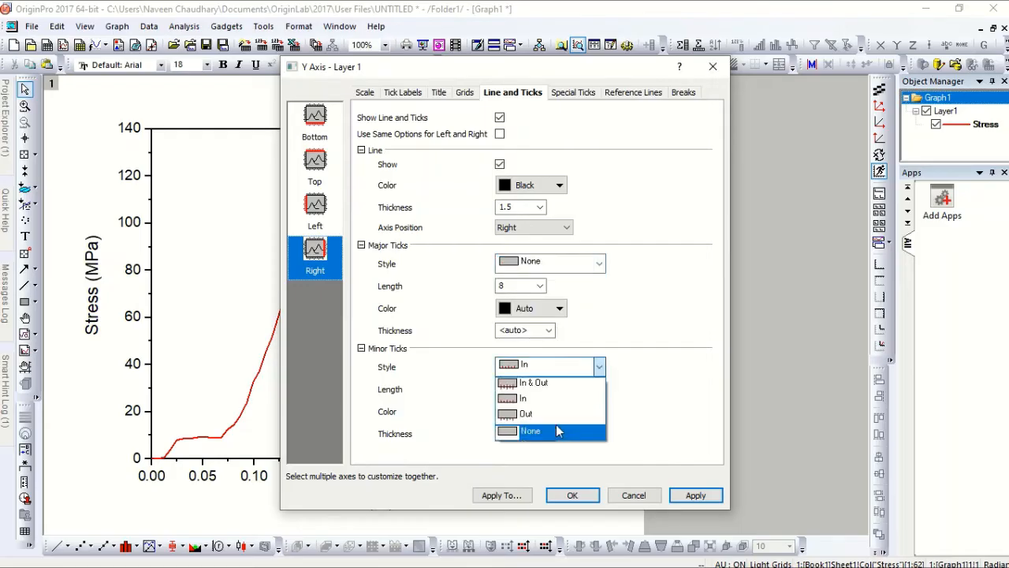
click(558, 429)
click(696, 496)
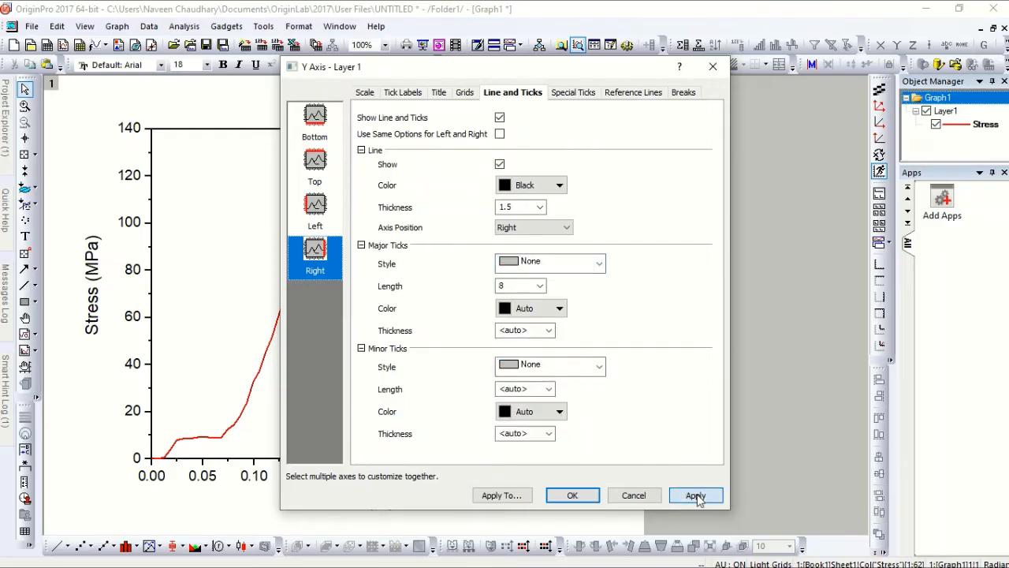
click(573, 495)
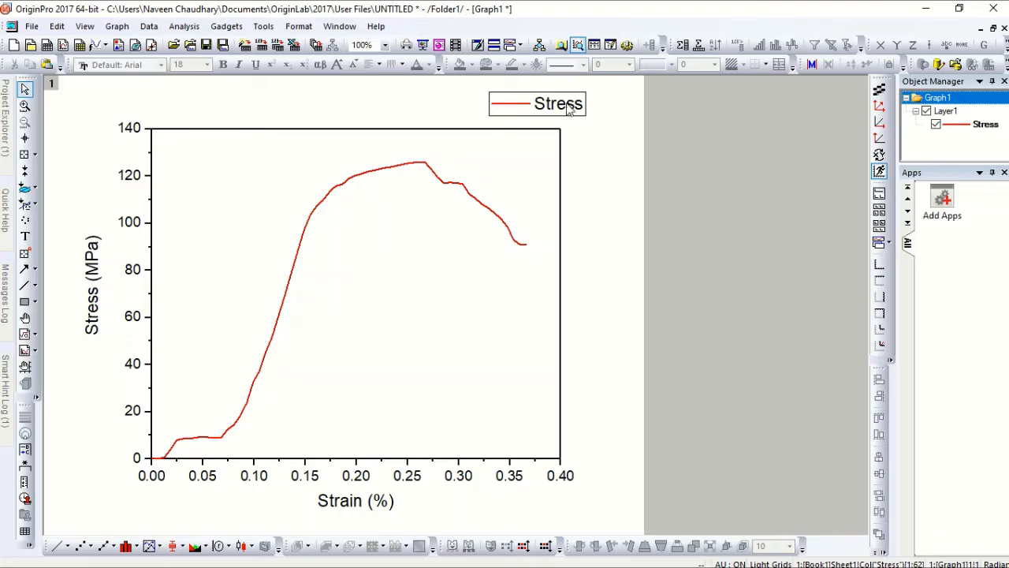
Move the Stress legend inside the plot frame, fitting it into the frame's upper-right corner.
drag(573, 111, 536, 141)
key(Left)
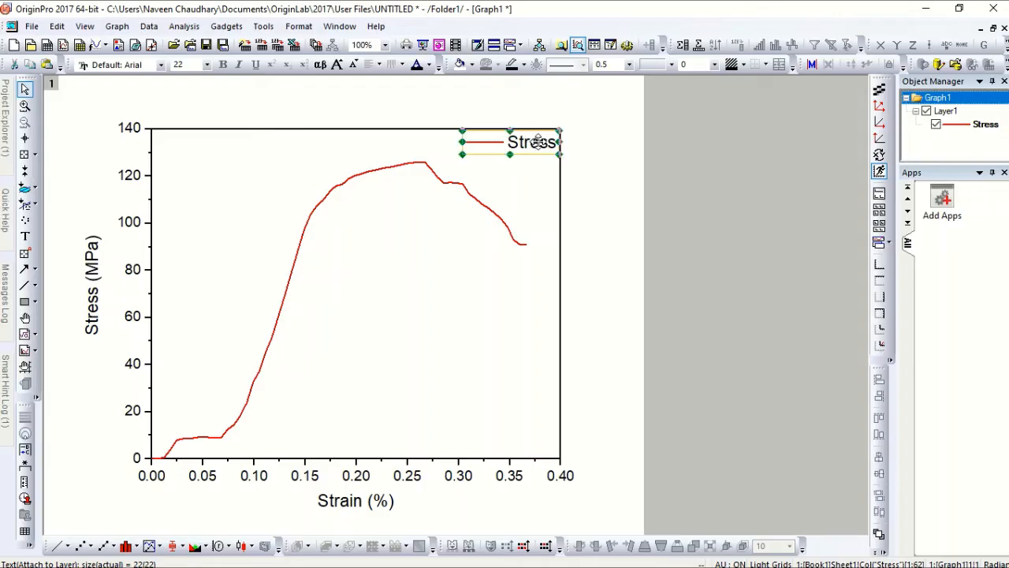
key(Up)
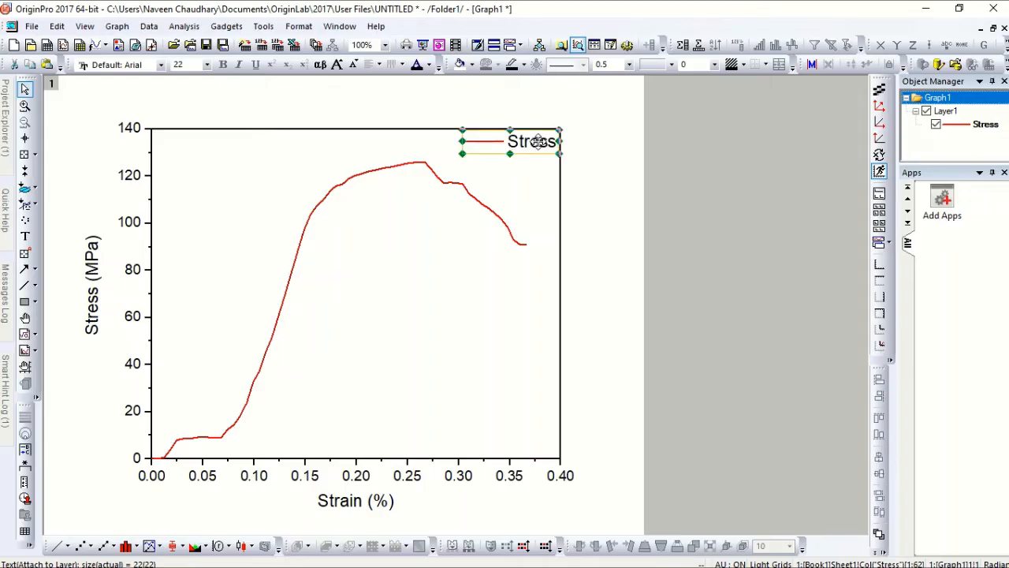
click(595, 205)
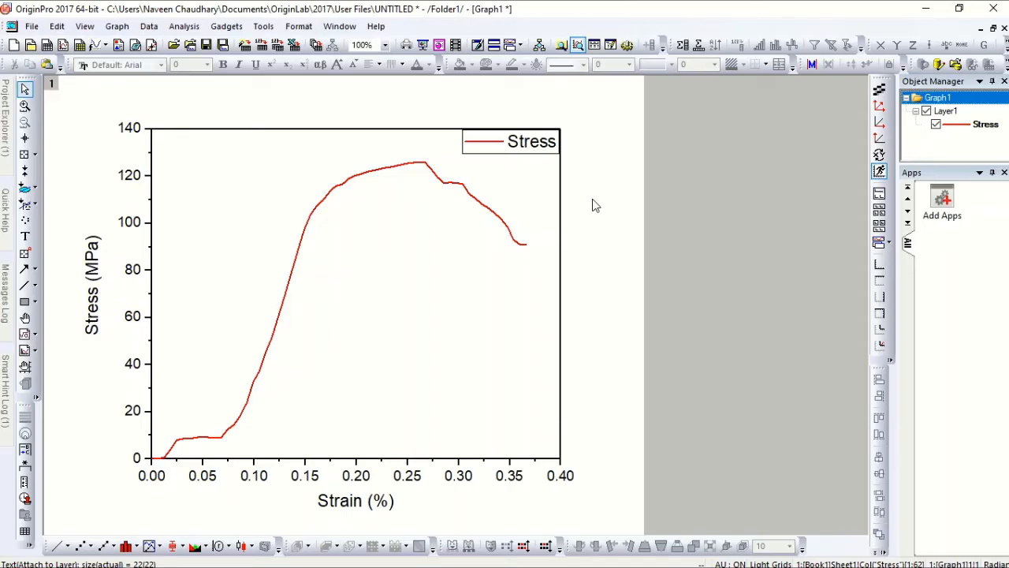
Bring up the Book1 worksheet at full size and add two new columns after the Stress column.
click(981, 29)
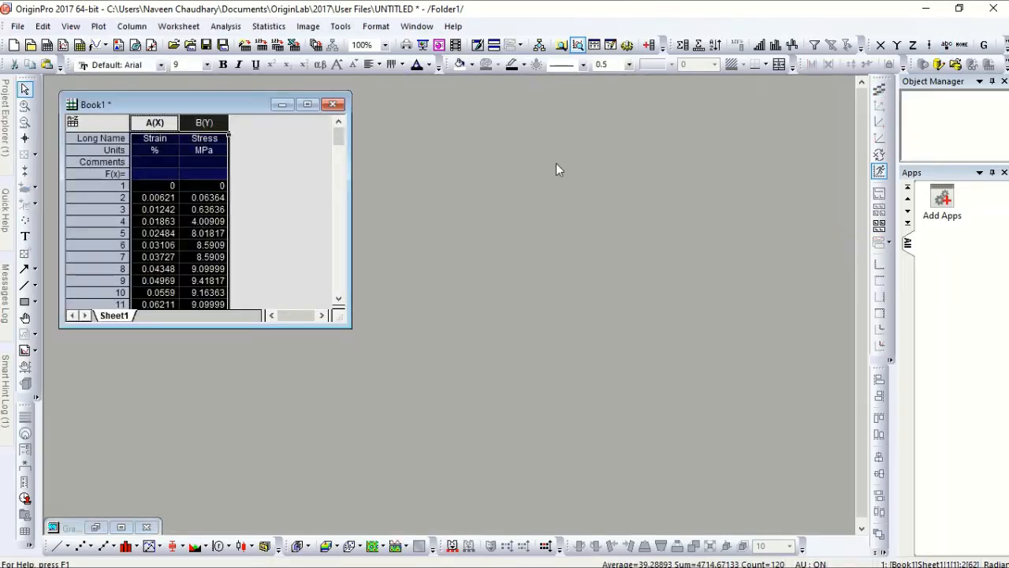
click(306, 104)
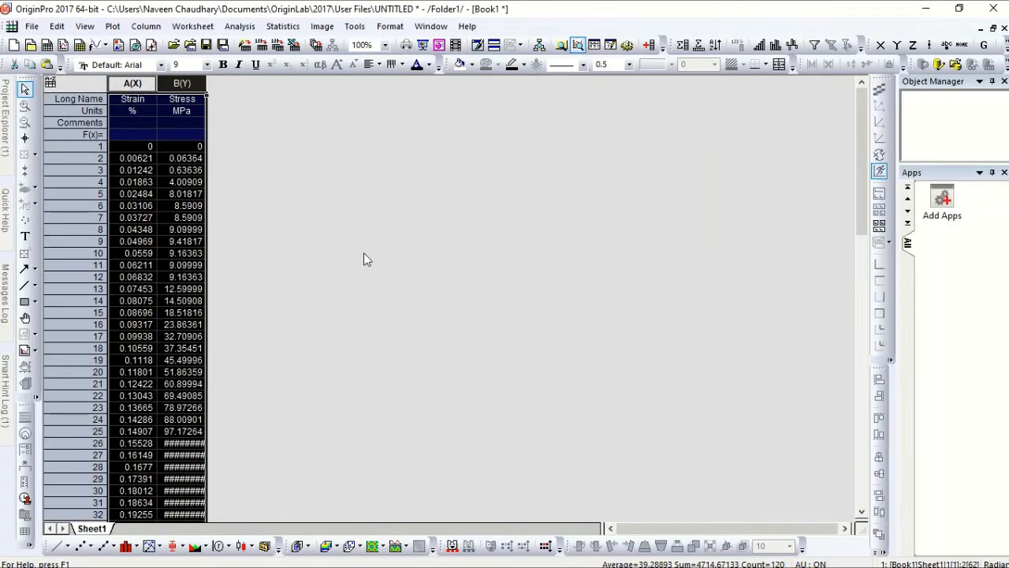
click(363, 252)
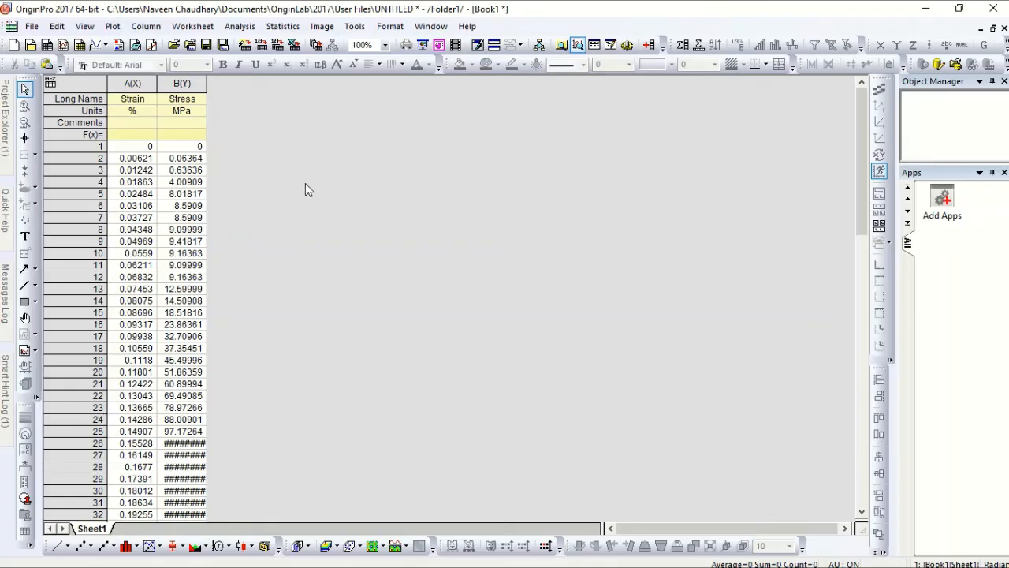
right_click(275, 247)
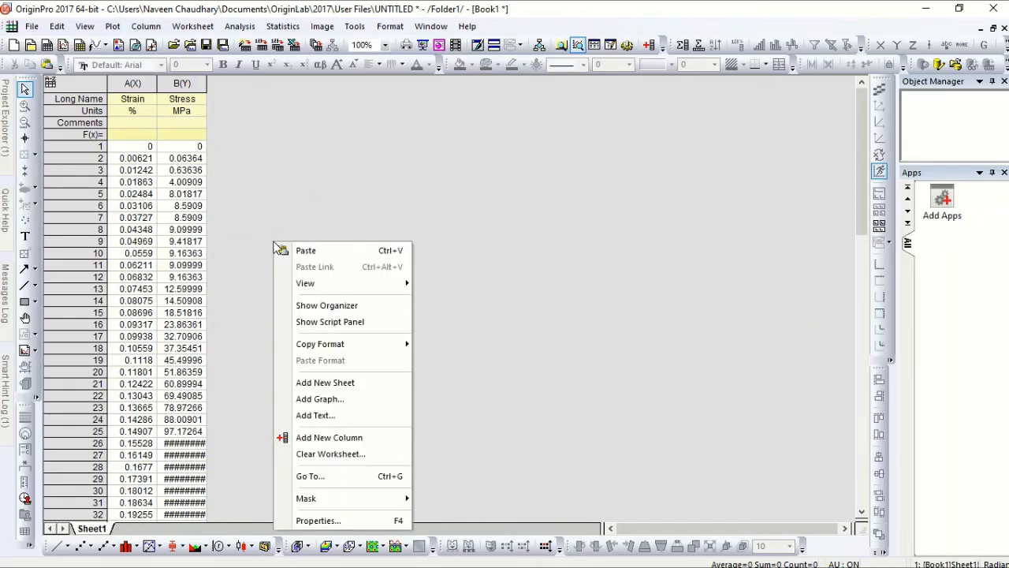
click(344, 442)
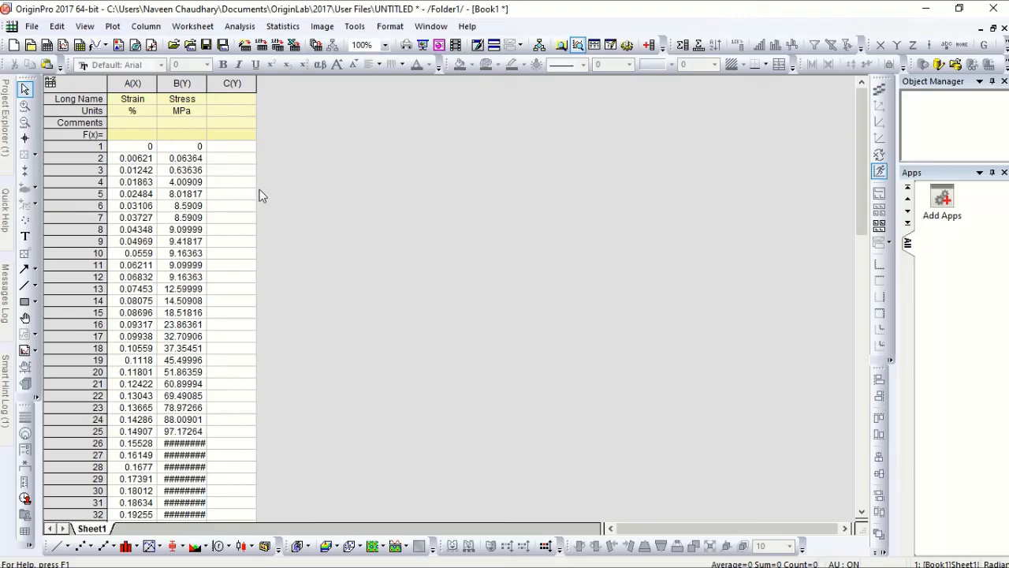
right_click(365, 291)
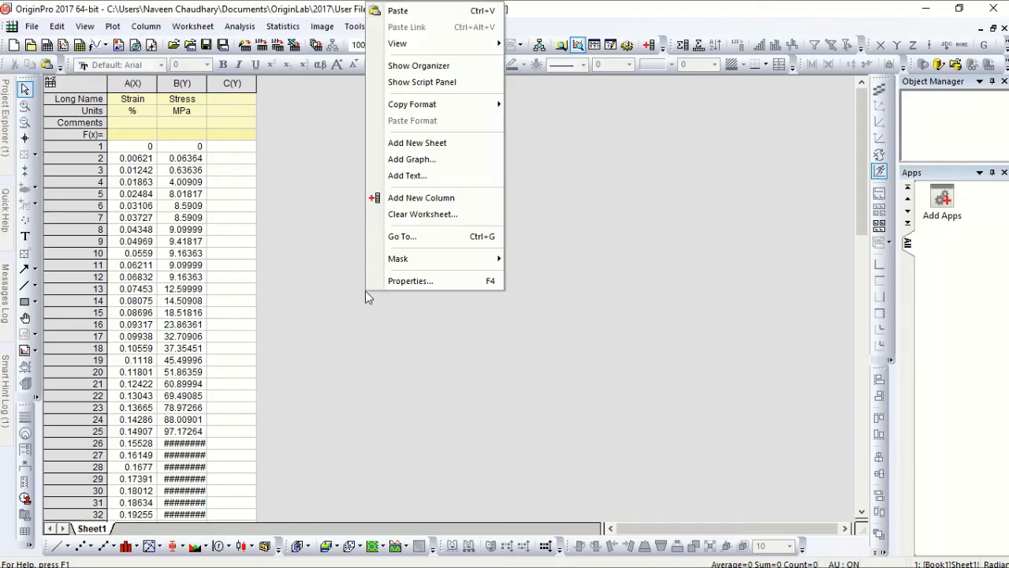
click(454, 203)
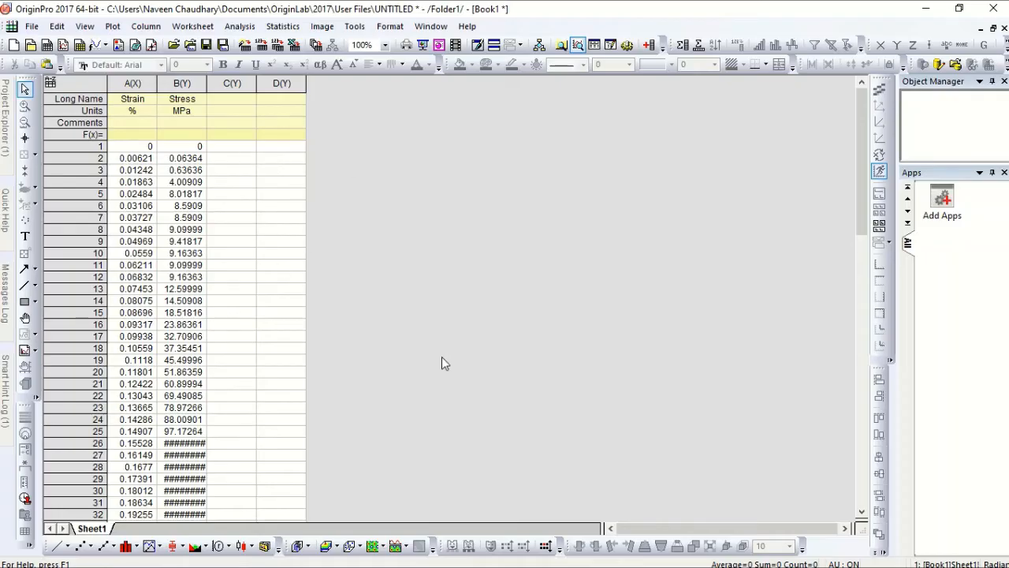
Switch to the Excel workbook and copy the Mg+B4C strain and stress data in columns D and E.
click(927, 15)
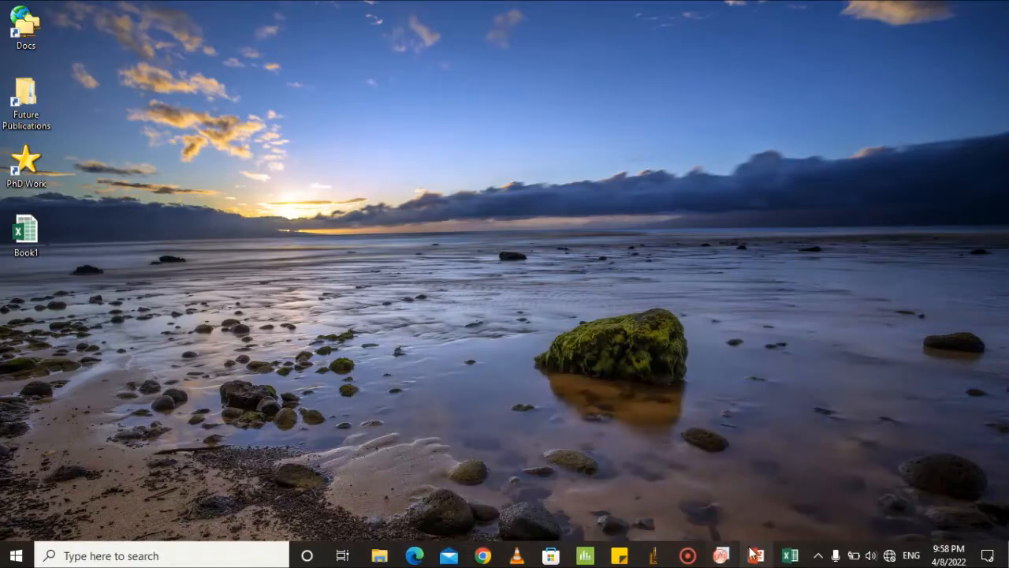
click(789, 555)
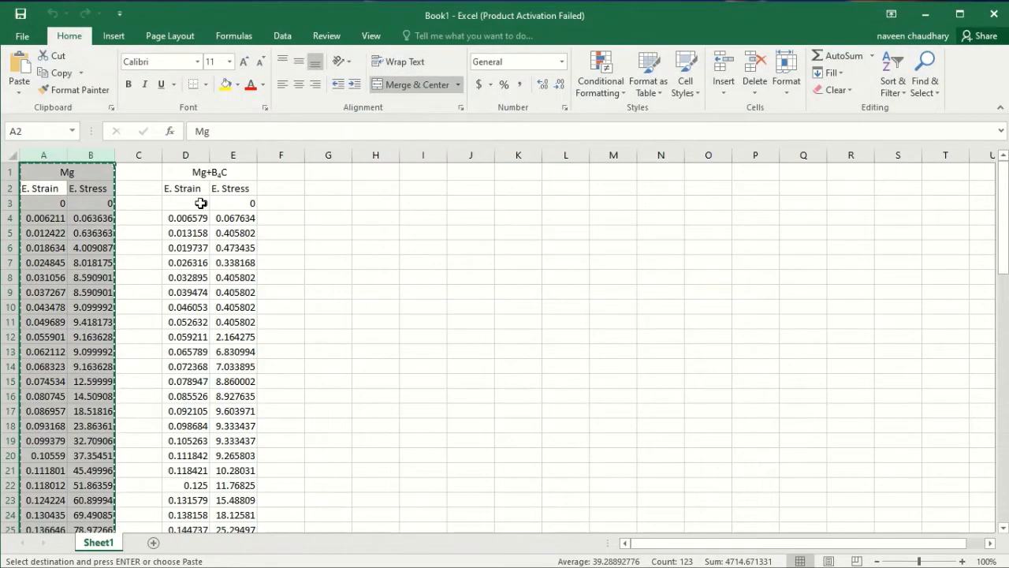
click(181, 154)
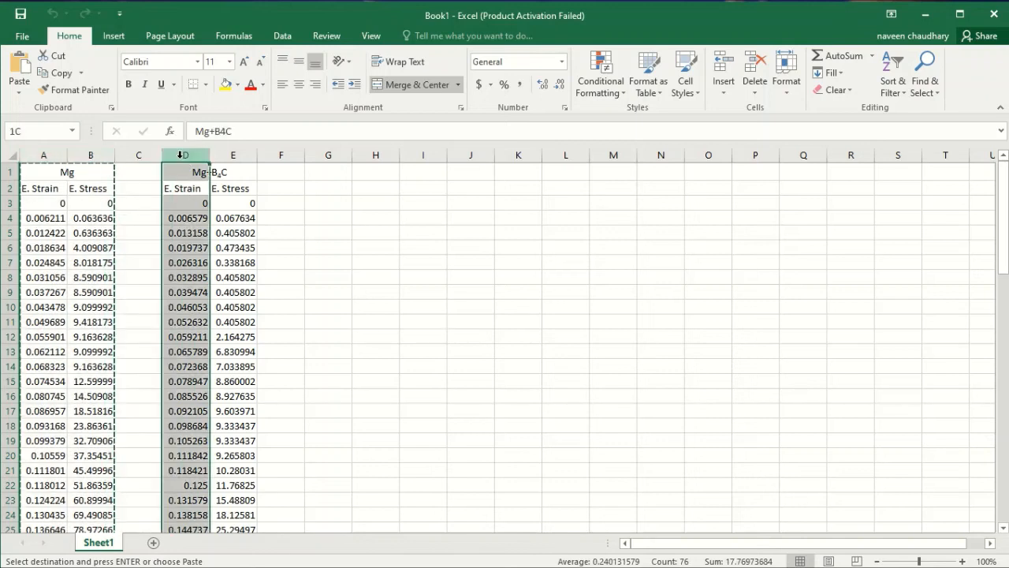
drag(180, 155, 237, 156)
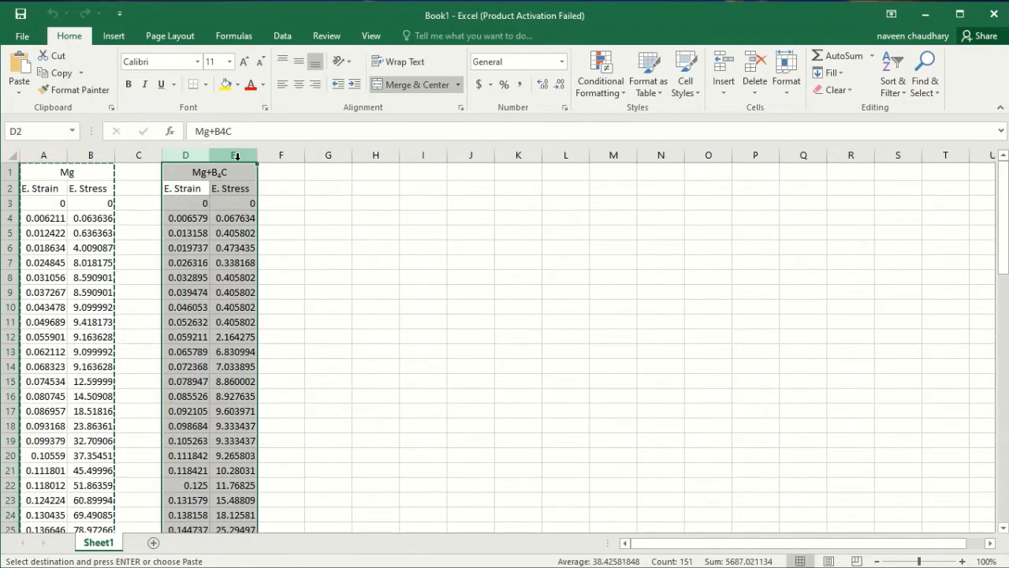
key(ctrl+c)
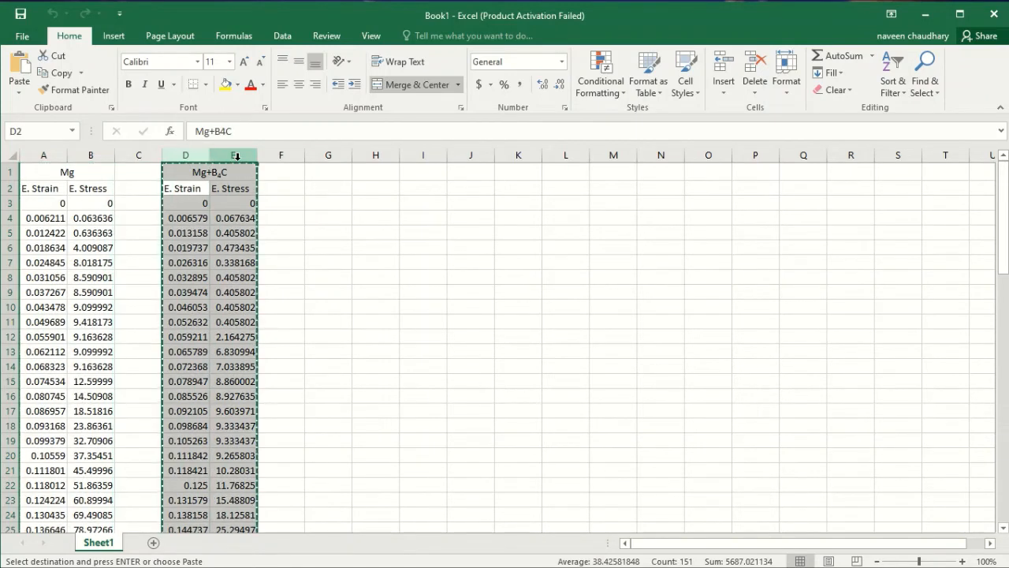
Switch back to OriginPro and paste the copied data into columns C and D, starting at row 1.
click(923, 14)
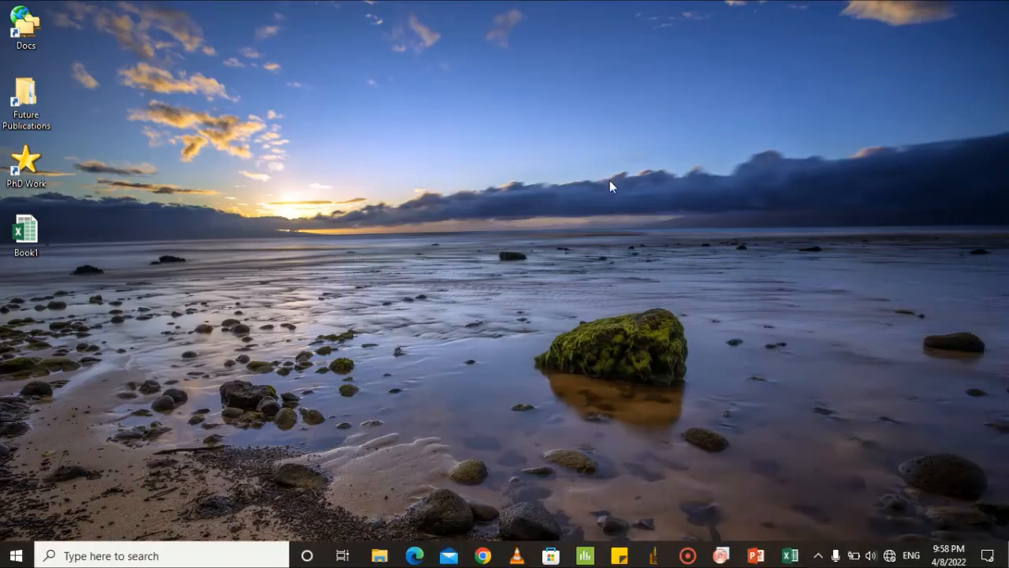
click(721, 555)
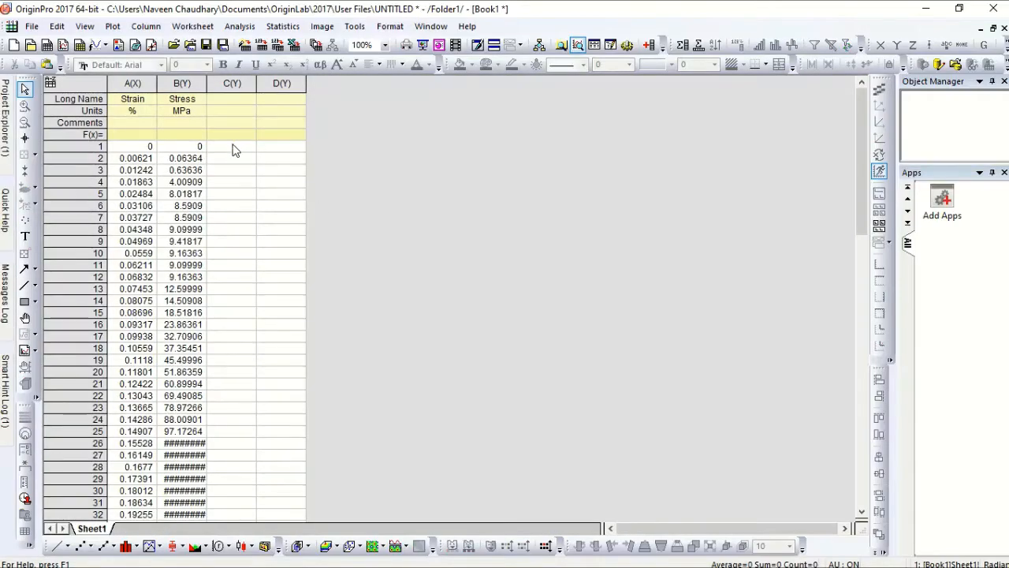
click(233, 147)
key(ctrl+v)
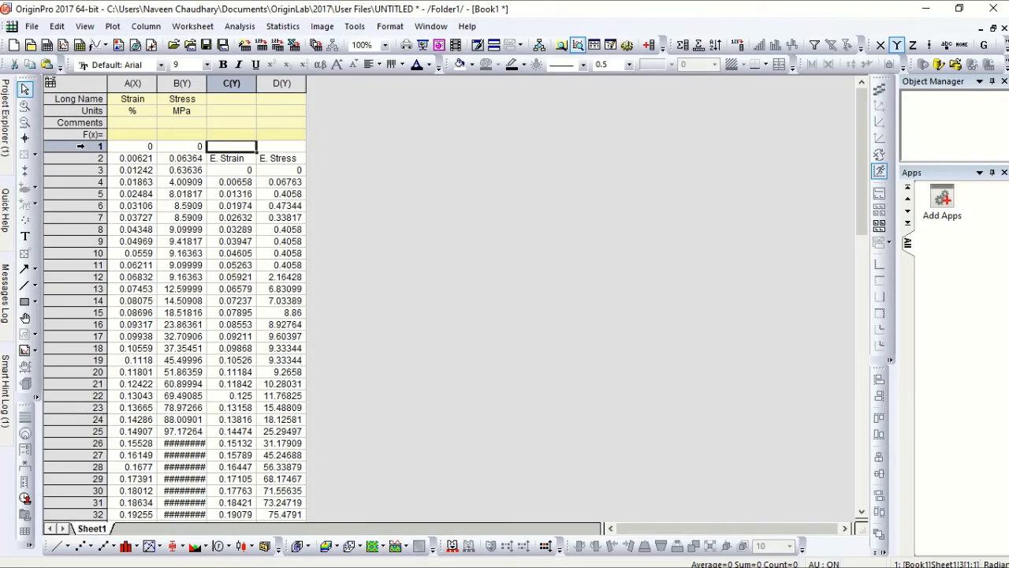
Delete the cells in rows 1 to 3 of columns C and D, including the pasted header texts.
drag(235, 149, 282, 176)
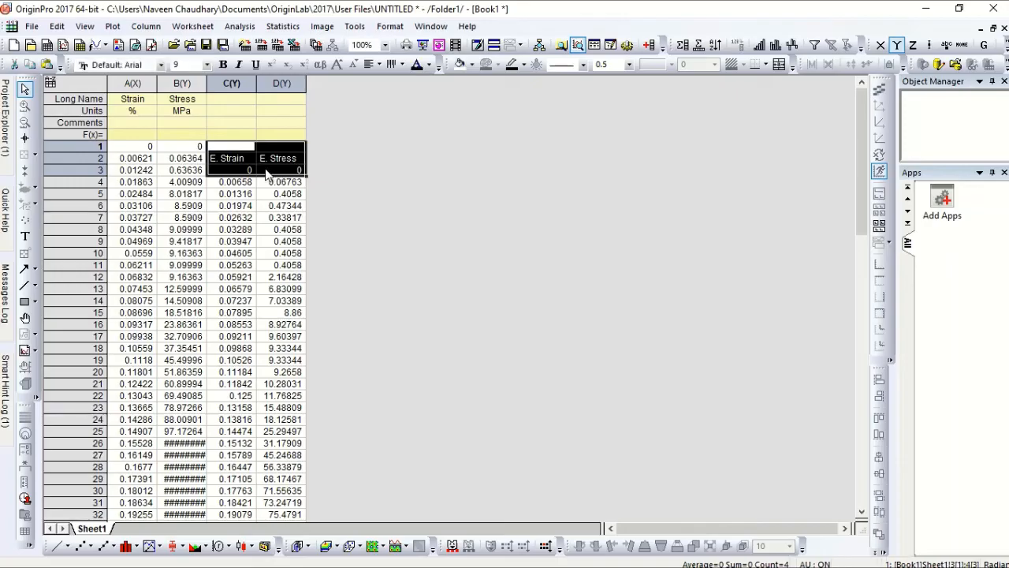
right_click(267, 174)
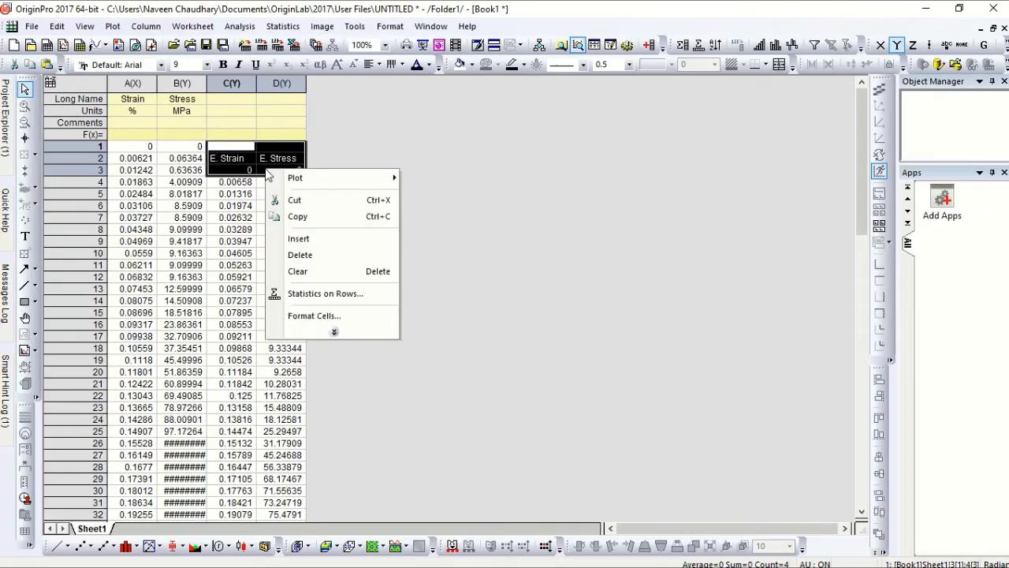
click(304, 256)
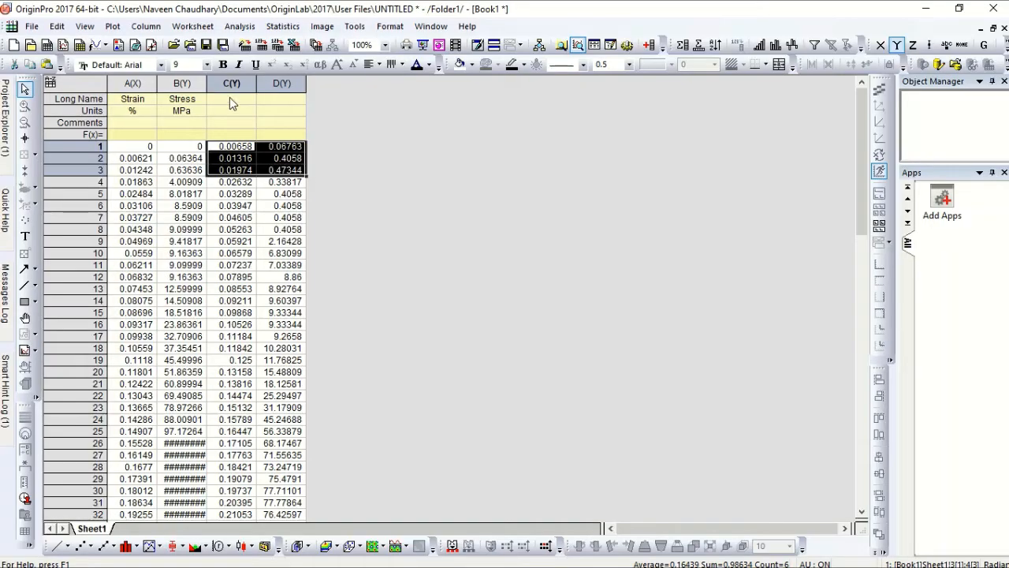
Copy the long names and units of columns A and B into the same label rows of columns C and D.
drag(133, 100, 168, 114)
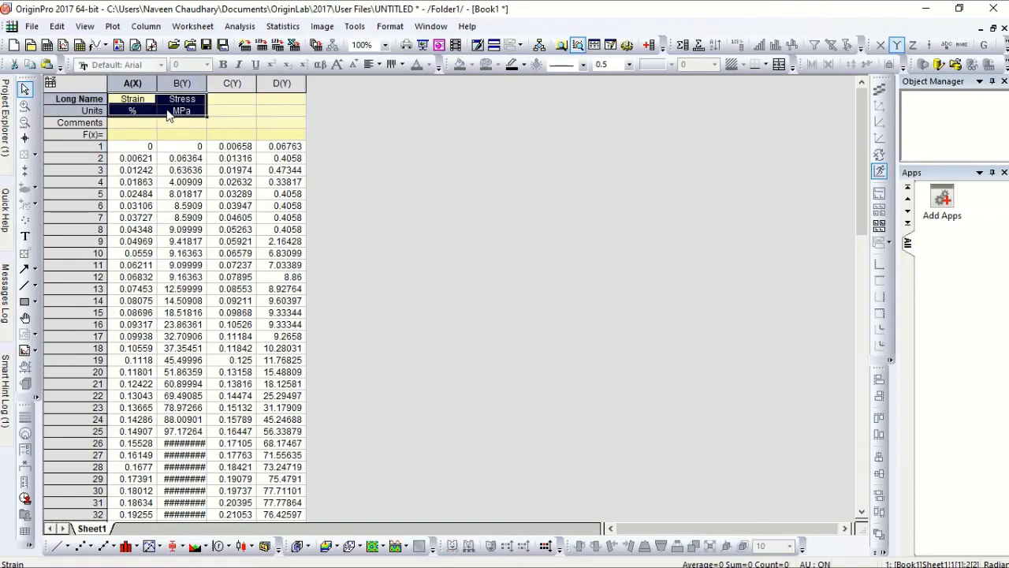
key(ctrl+c)
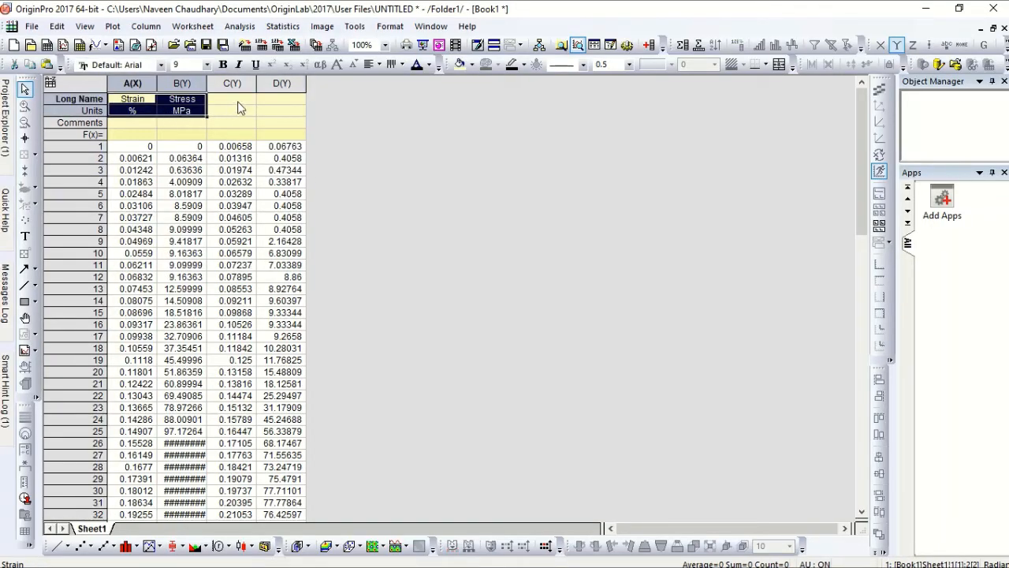
click(233, 103)
key(ctrl+v)
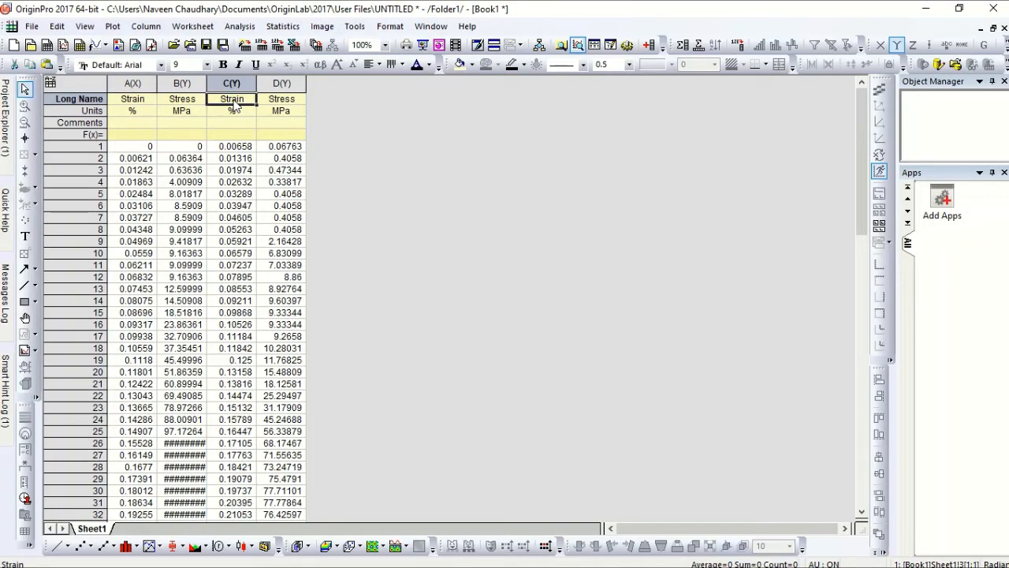
Enter Mg as the comment of the Stress column B.
click(192, 125)
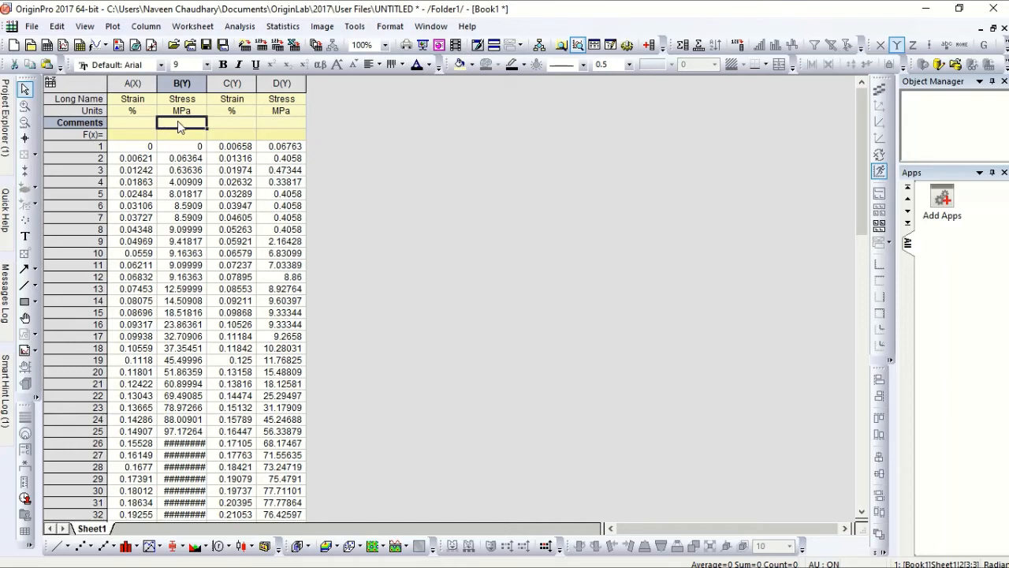
double_click(180, 124)
text(Mg)
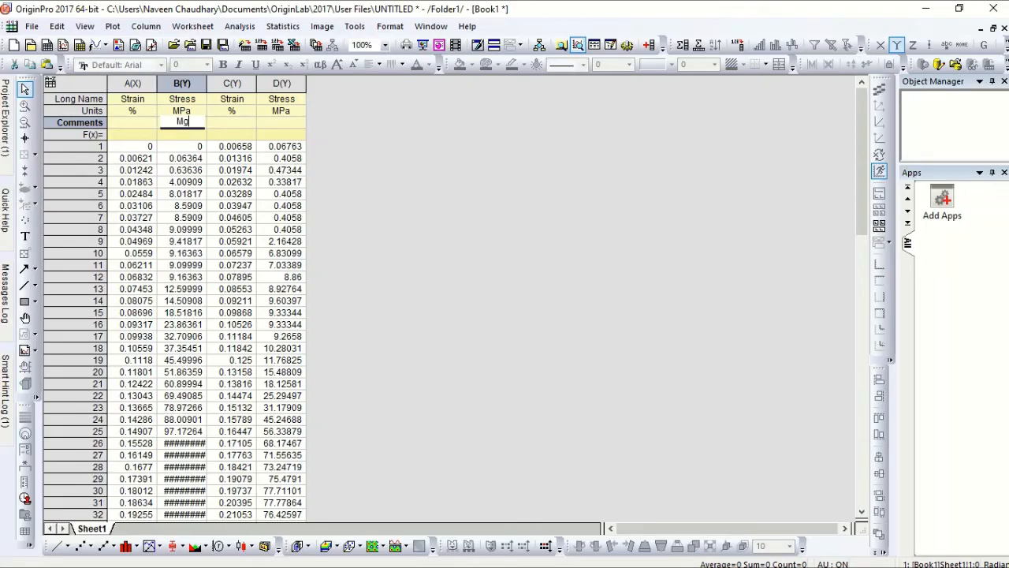
click(199, 143)
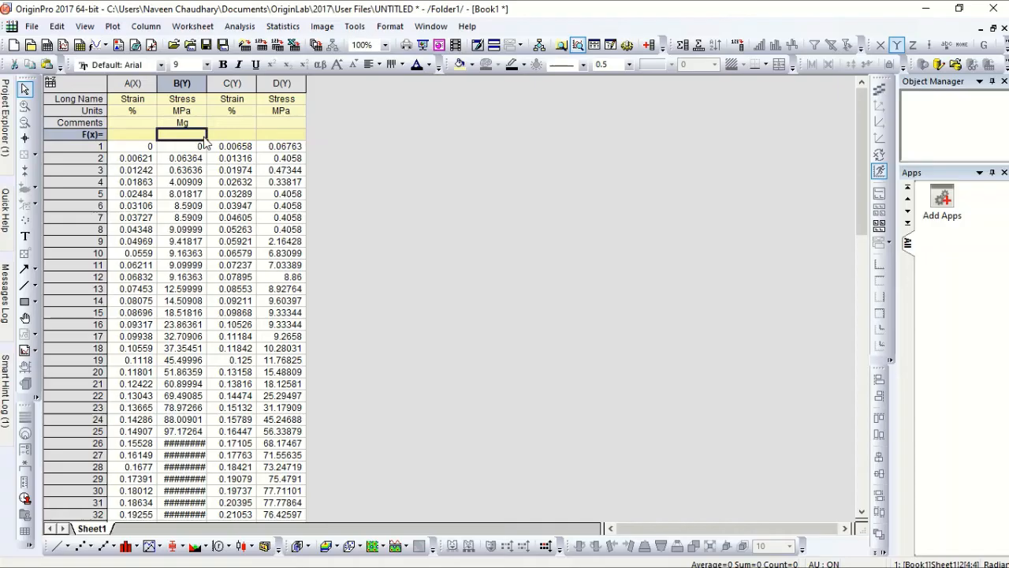
Enter Mg+B4C as the comment of the Stress column D.
click(277, 125)
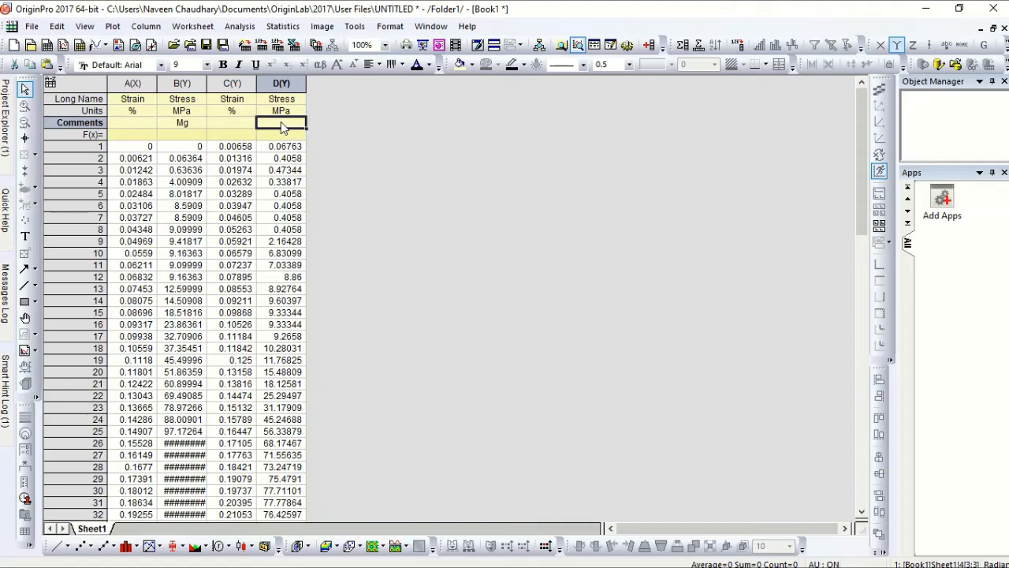
double_click(283, 124)
text(Mg)
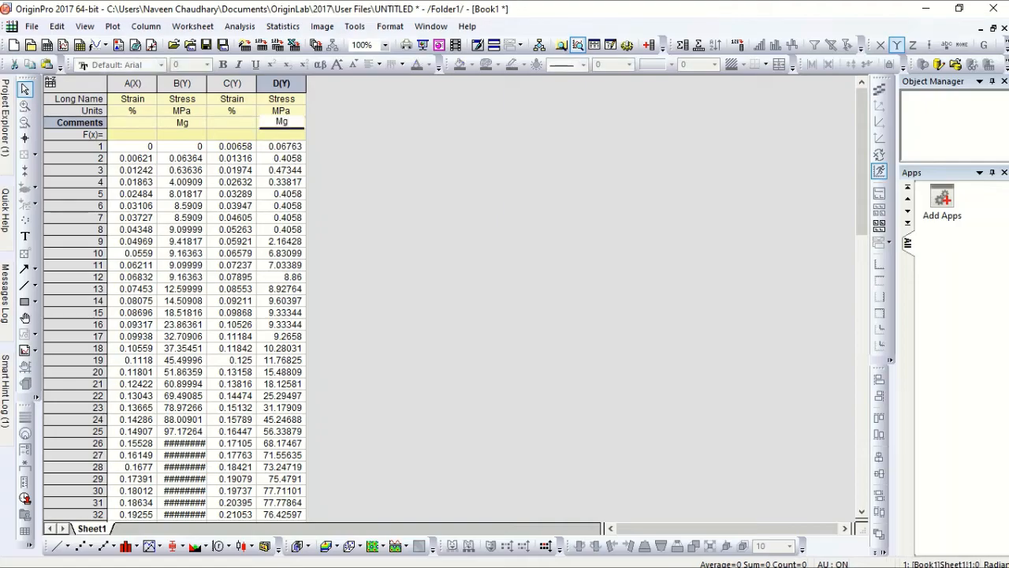
text(+B4C)
click(346, 135)
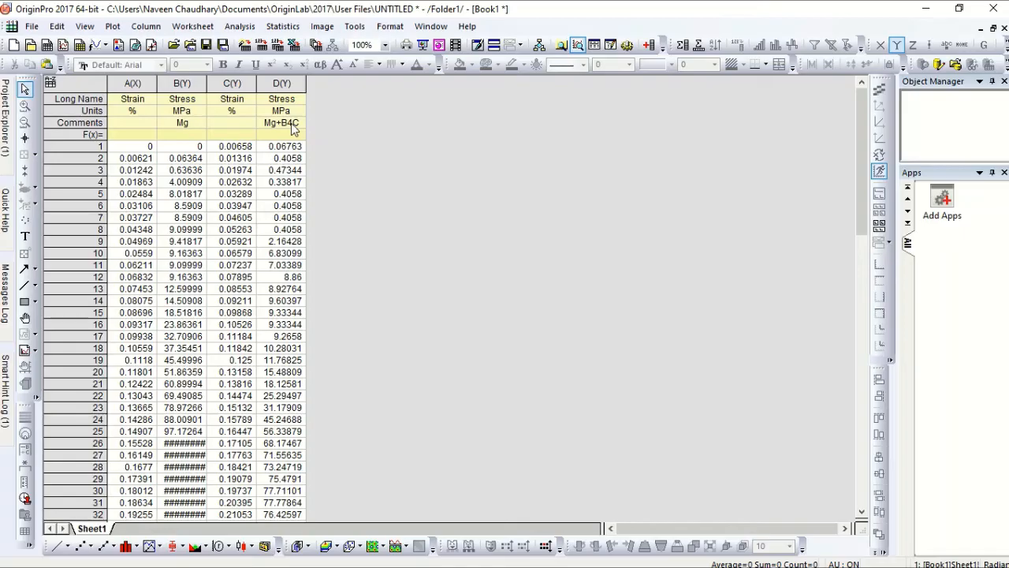
double_click(292, 123)
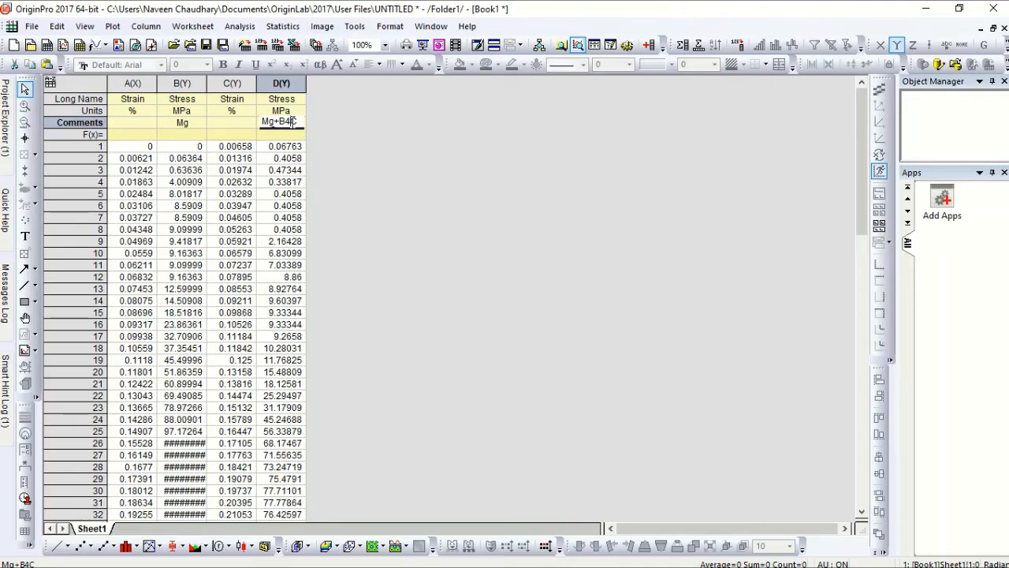
drag(287, 121, 293, 121)
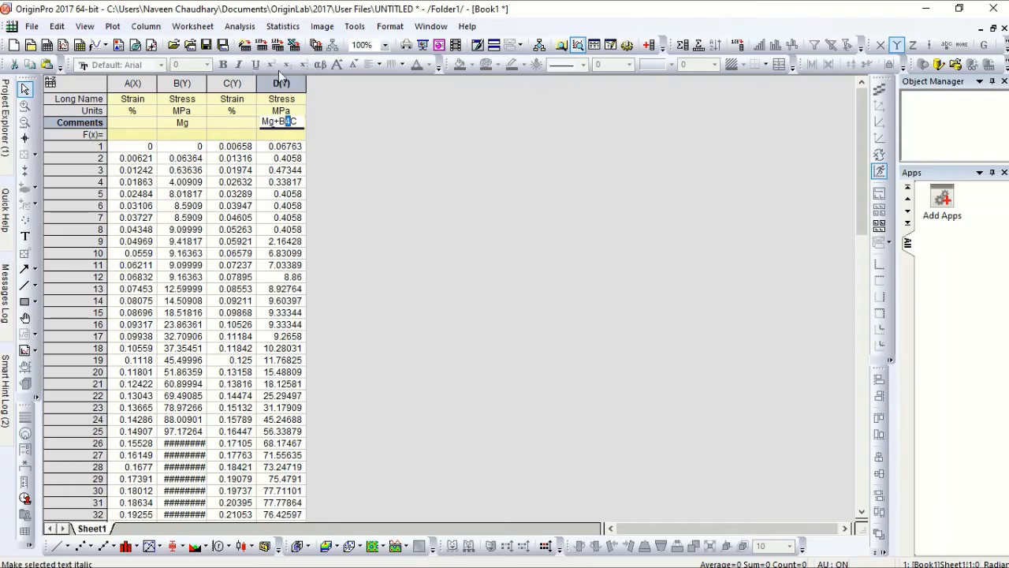
click(343, 165)
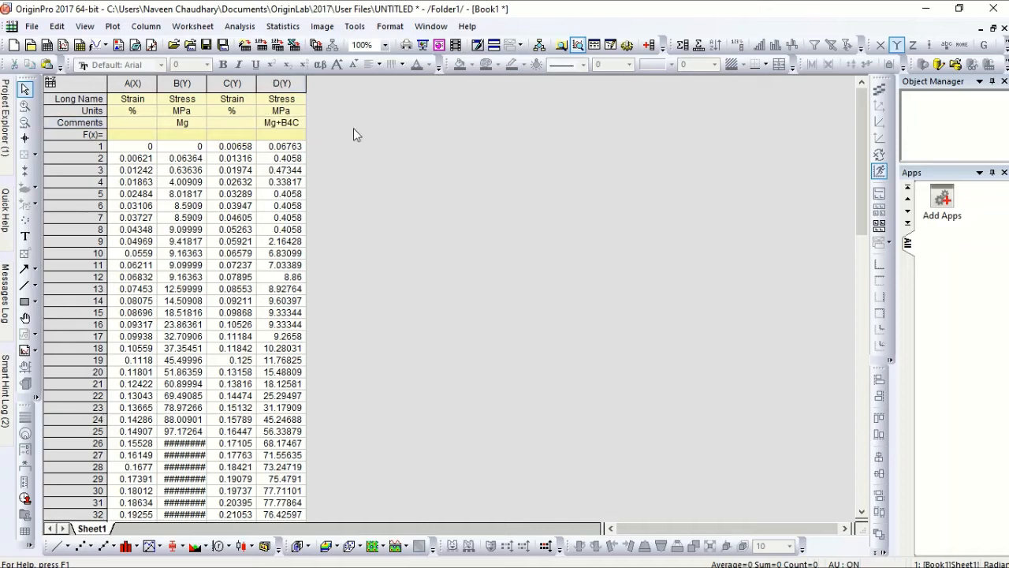
Enable Rich Text for the worksheet's Comments label row in the worksheet properties.
click(389, 28)
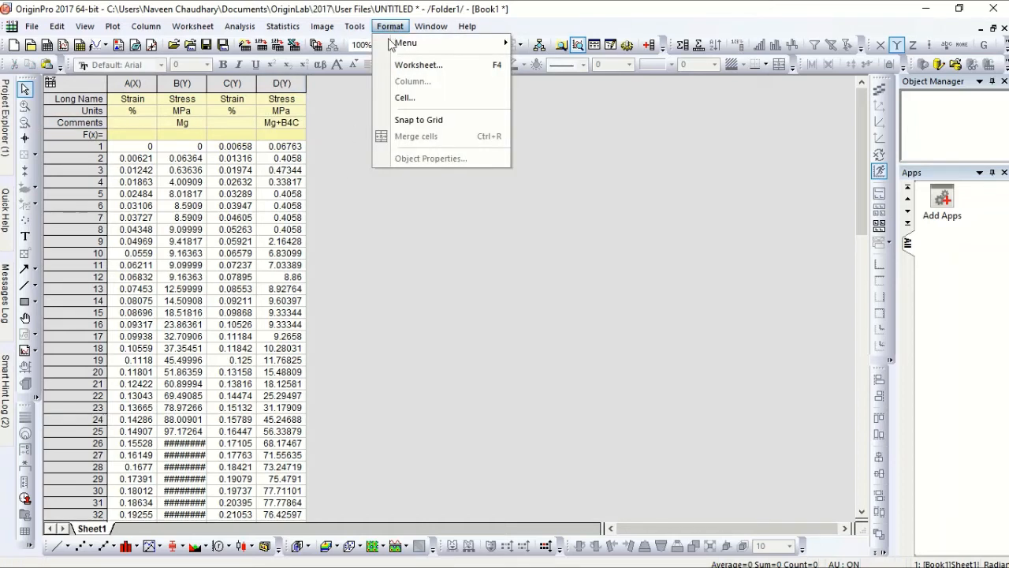
click(438, 65)
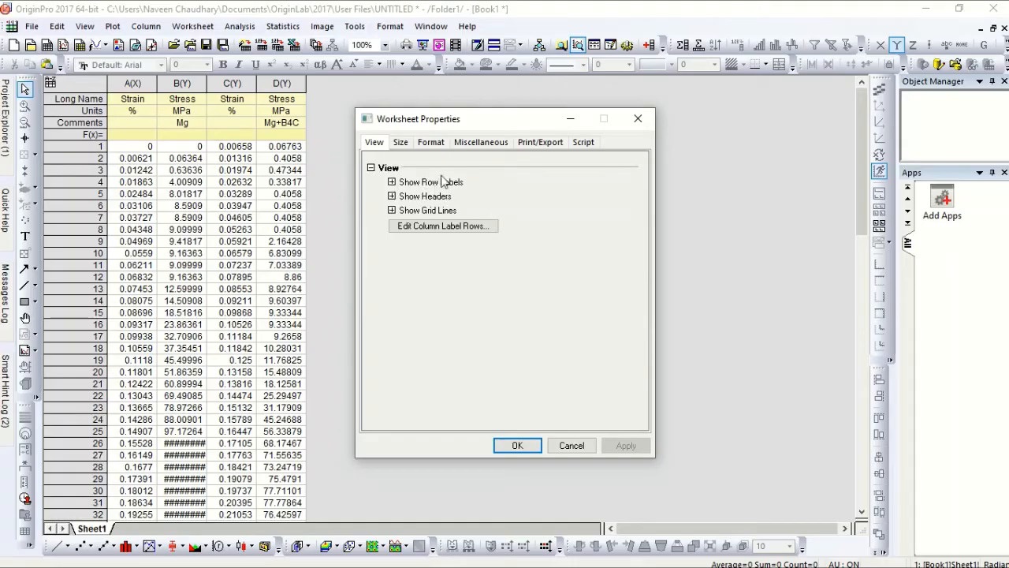
click(432, 143)
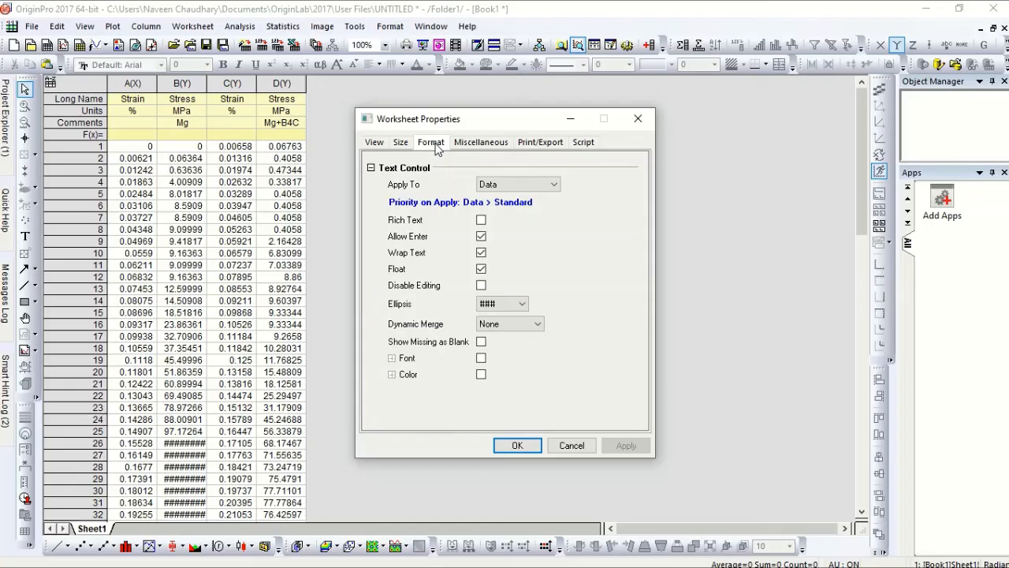
click(506, 185)
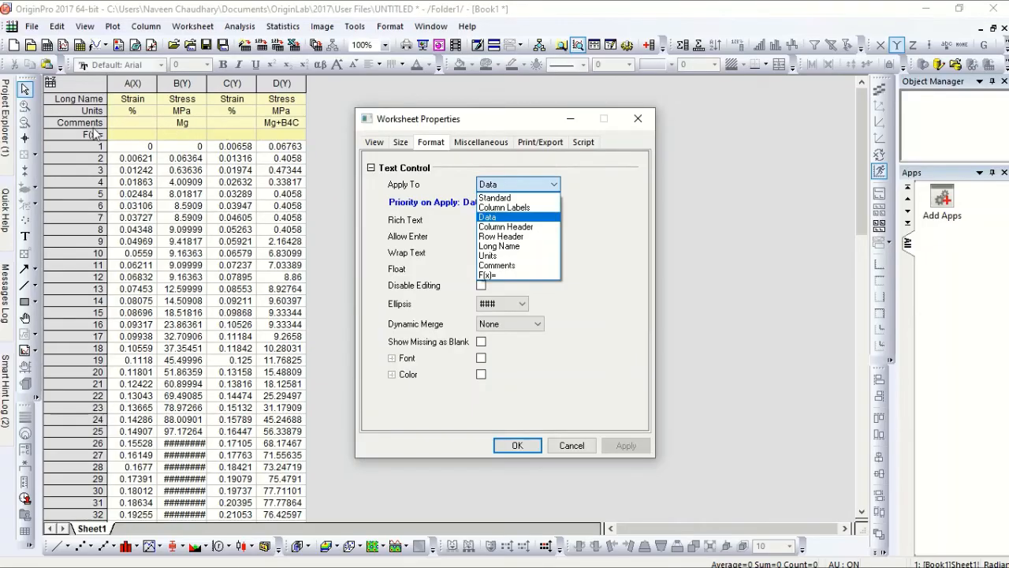
click(514, 266)
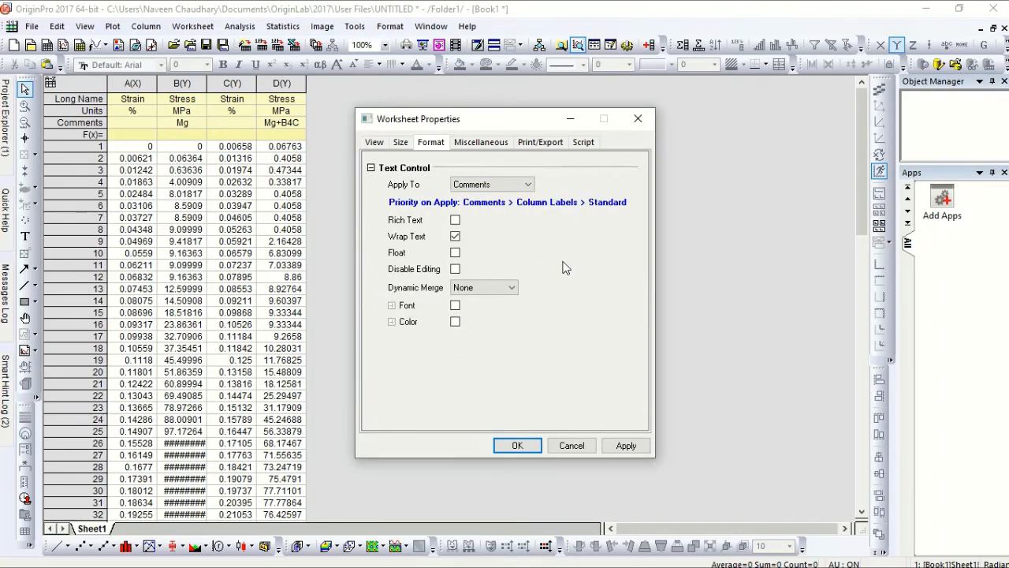
click(456, 221)
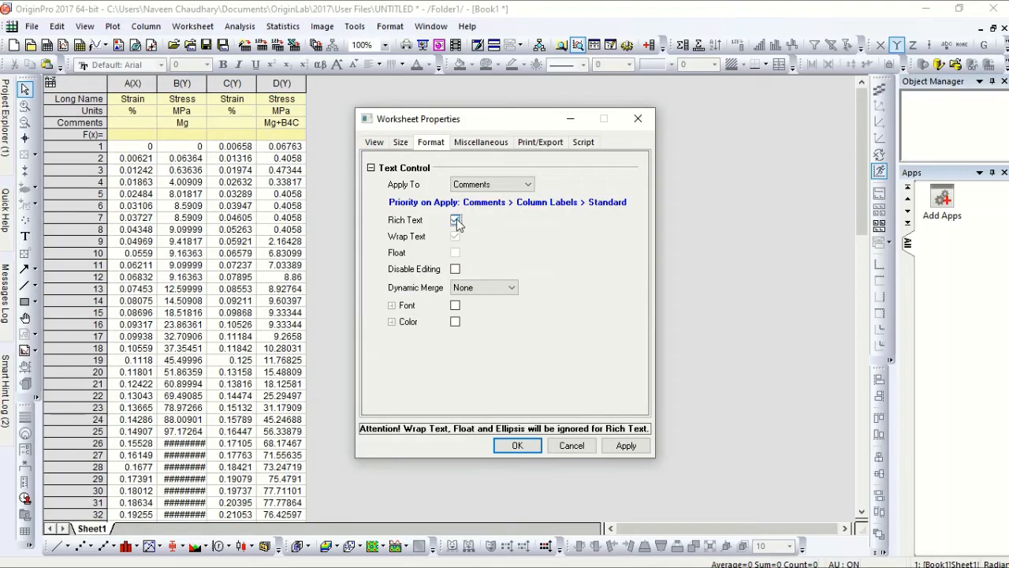
click(520, 446)
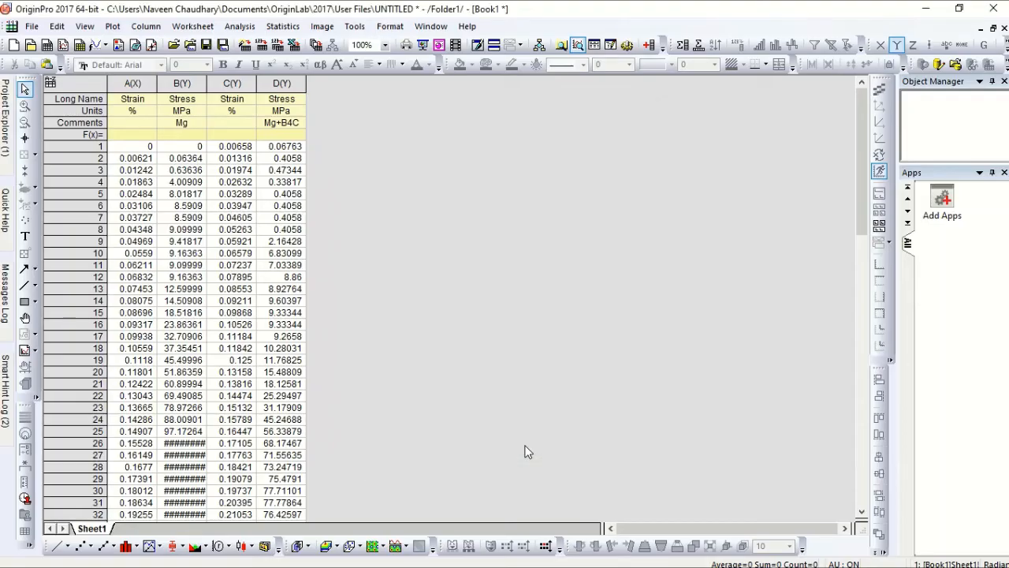
Format the 4 in column D's Mg+B4C comment as a subscript.
double_click(294, 123)
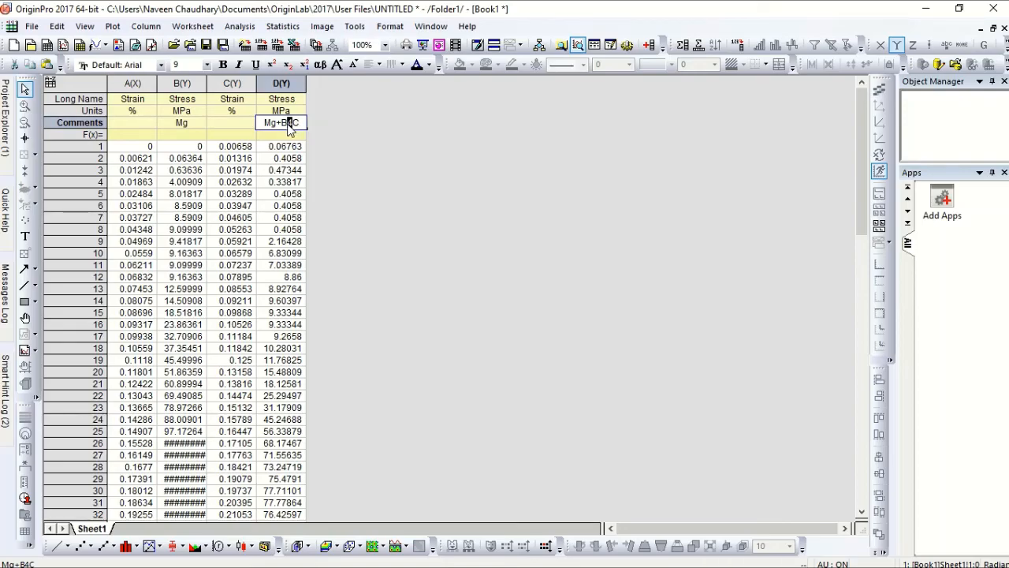
click(288, 65)
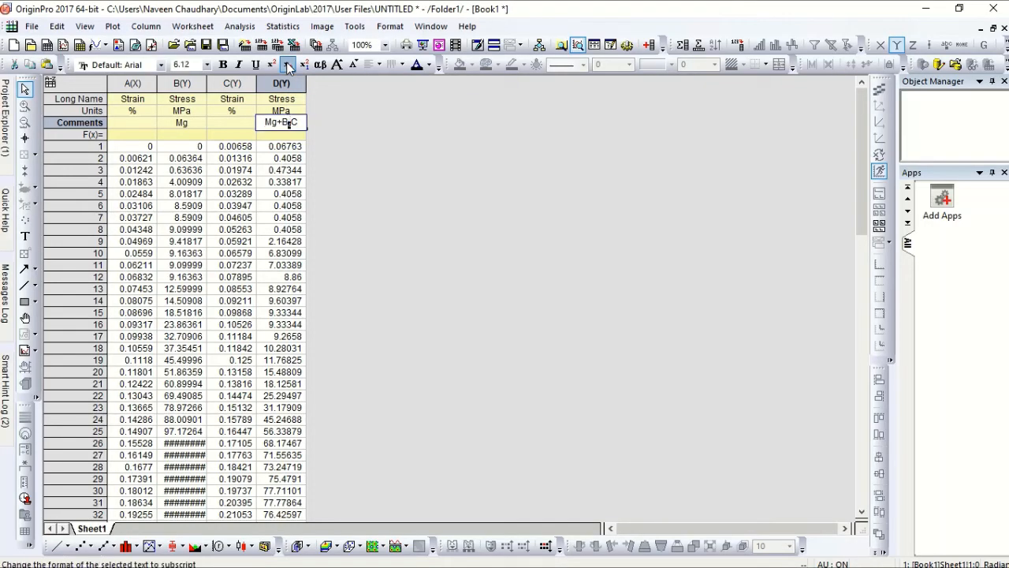
click(353, 152)
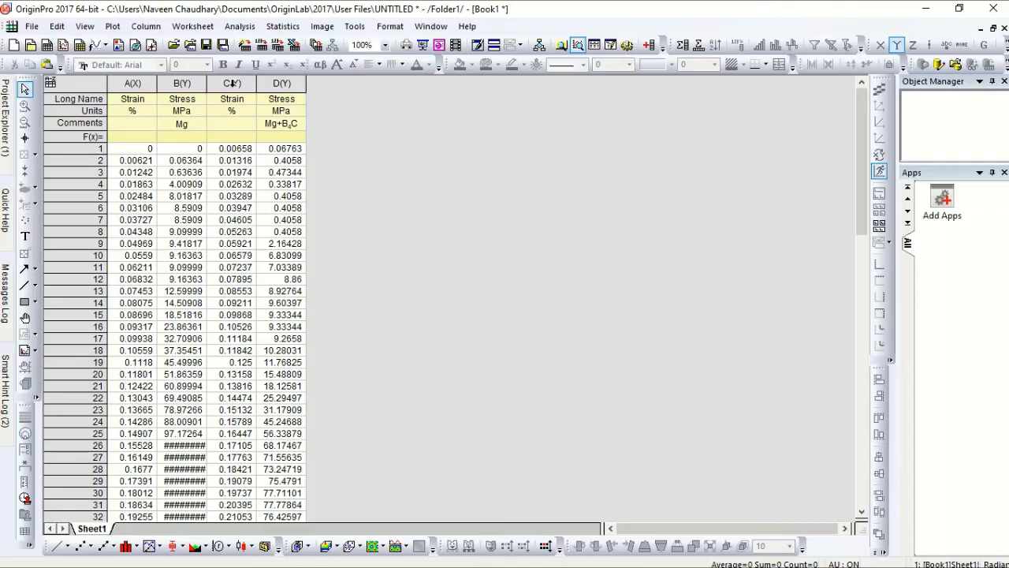
Set the second Strain column C as an X column.
click(231, 82)
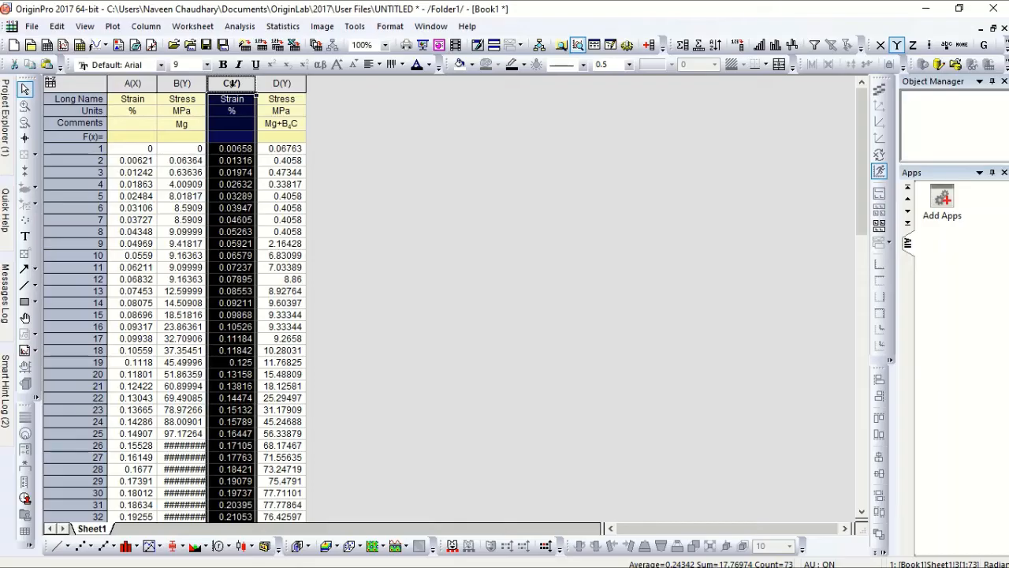
click(879, 48)
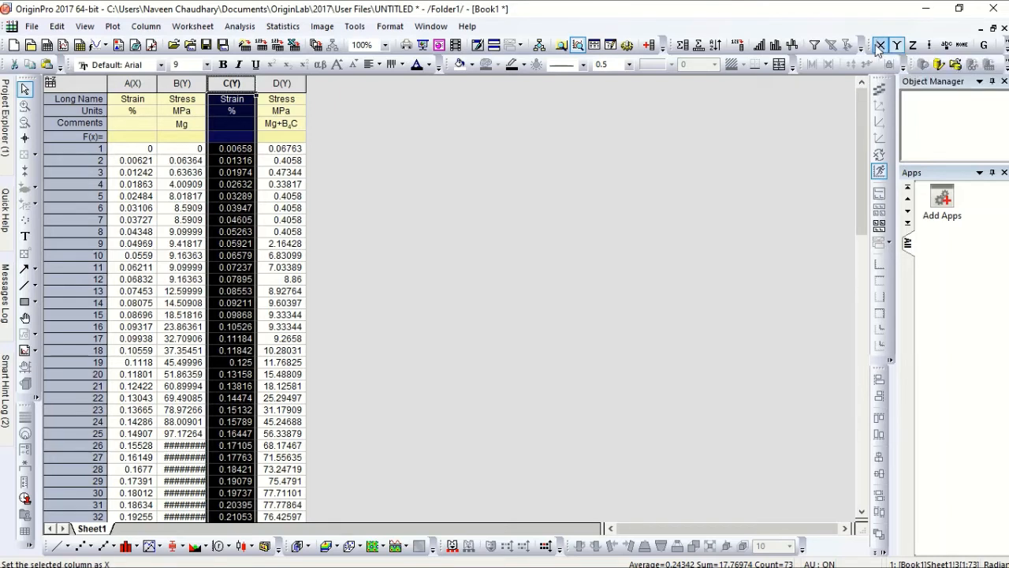
click(879, 48)
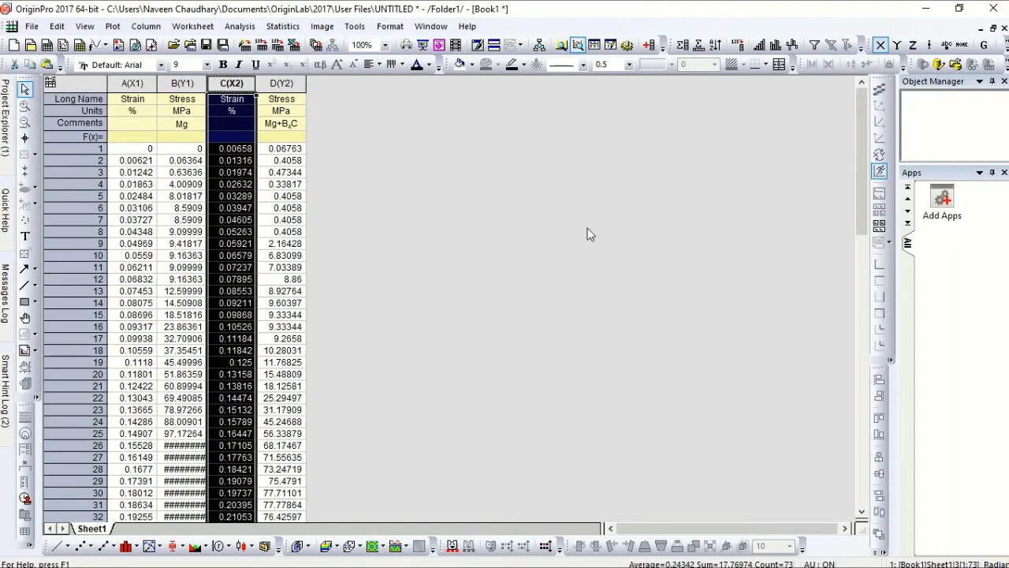
Plot columns A to D together as a line graph.
click(484, 226)
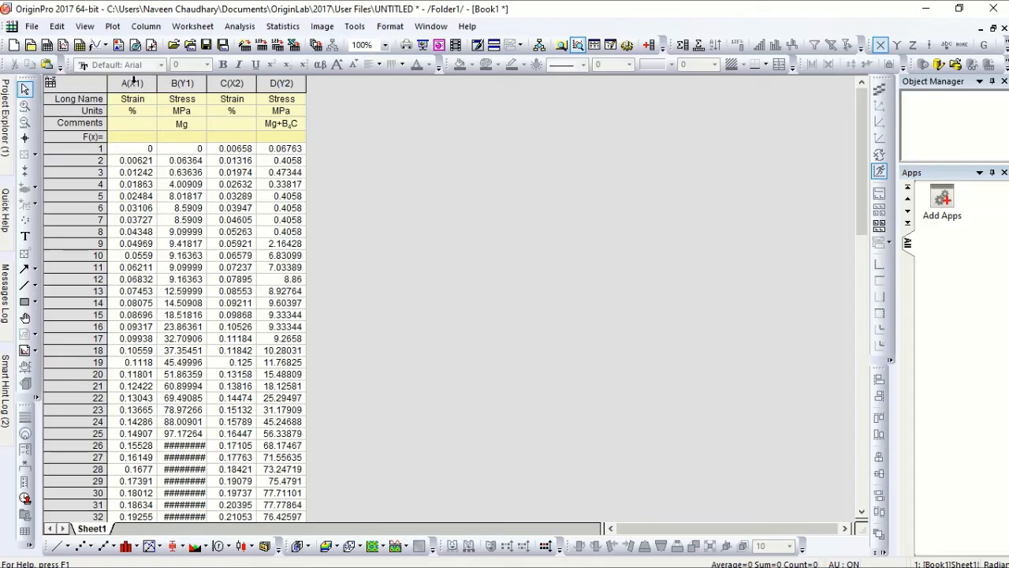
drag(134, 82, 272, 98)
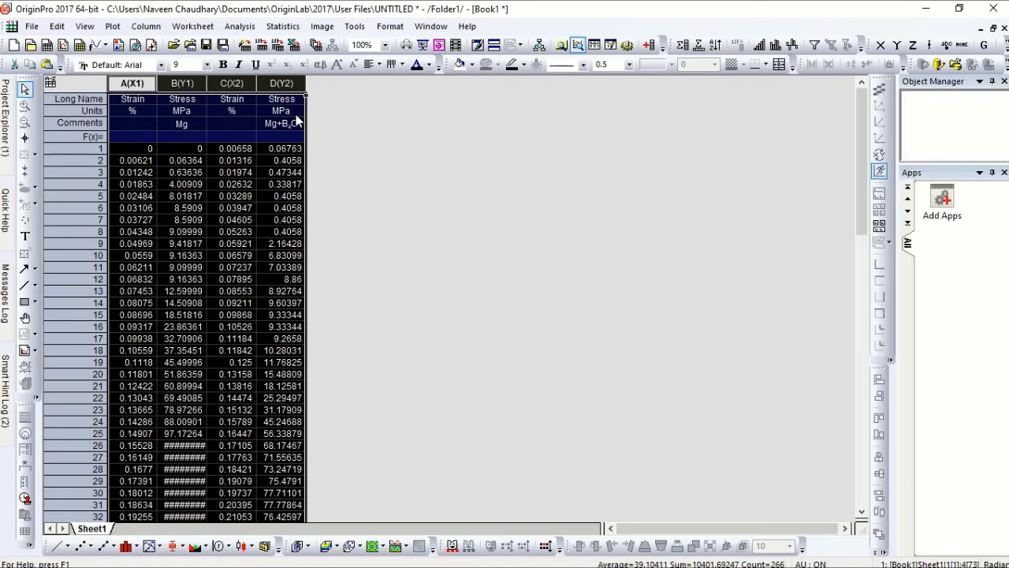
click(59, 550)
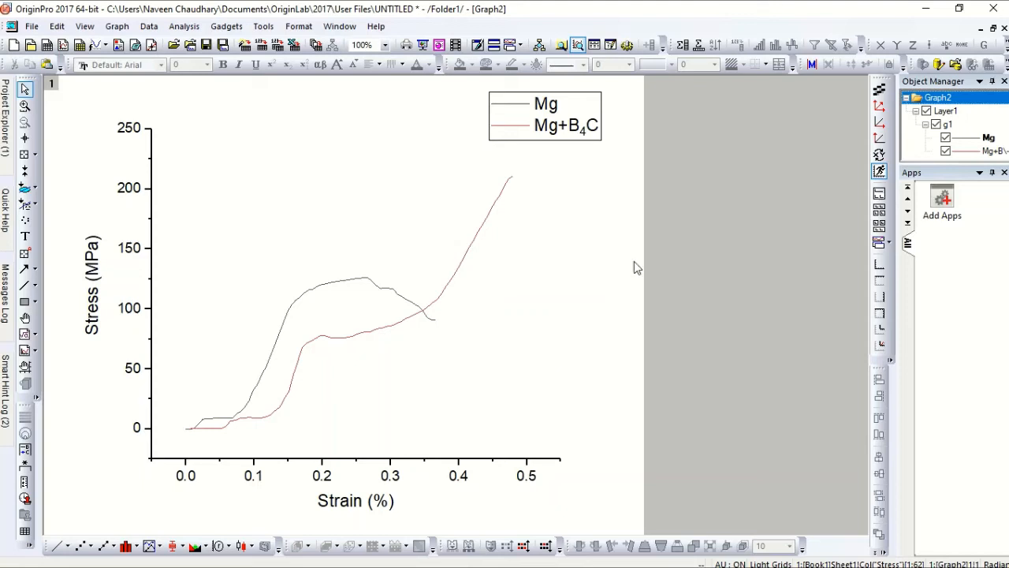
Set the line width of both stress-strain curves to 2 and dismiss the plot selection hint.
click(472, 246)
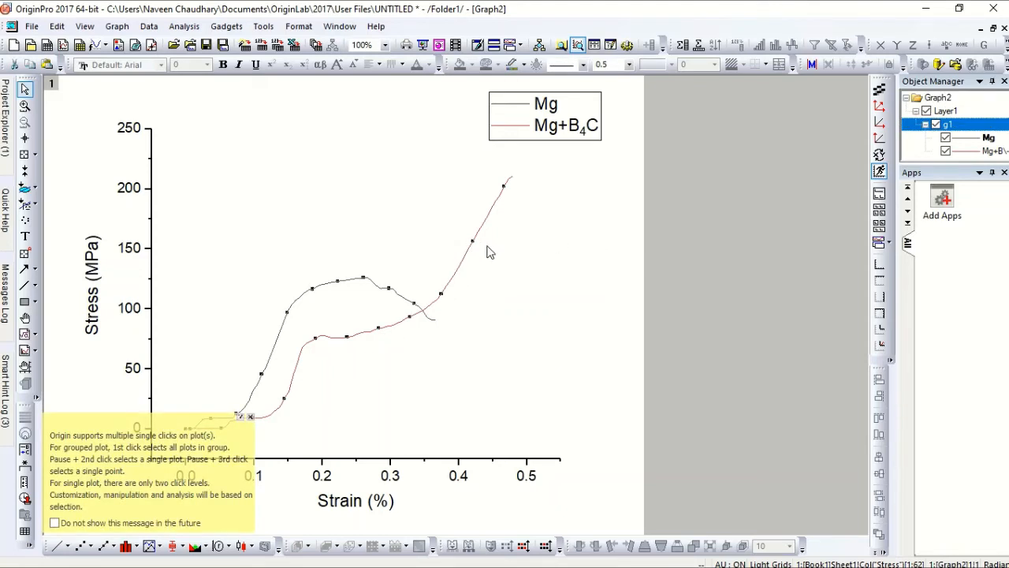
click(629, 64)
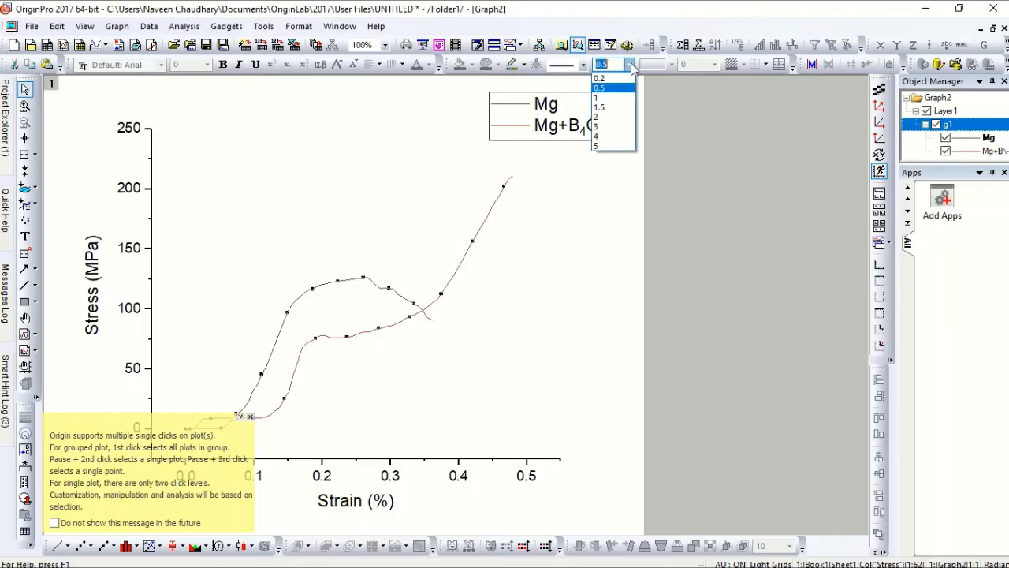
click(603, 117)
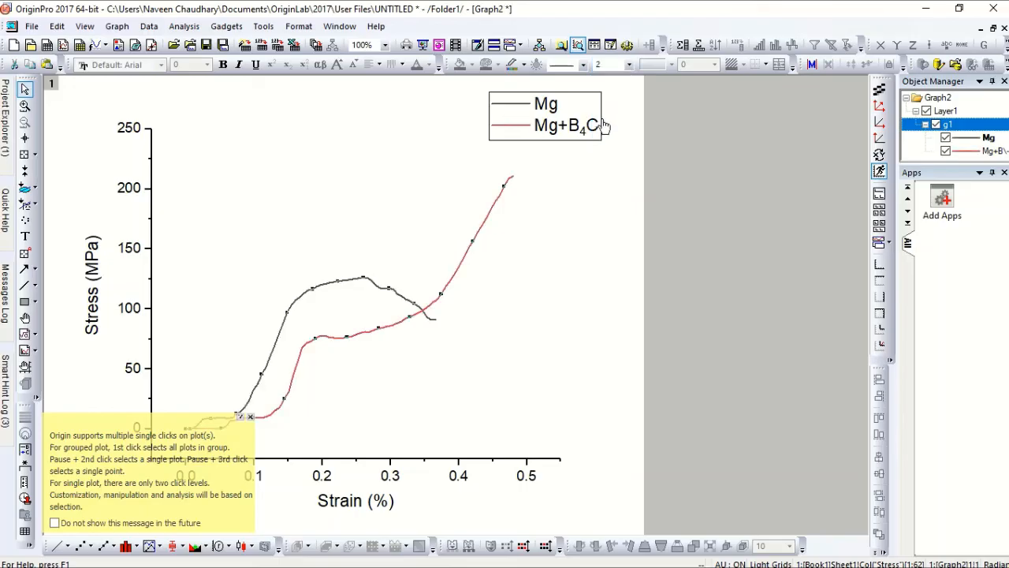
click(250, 417)
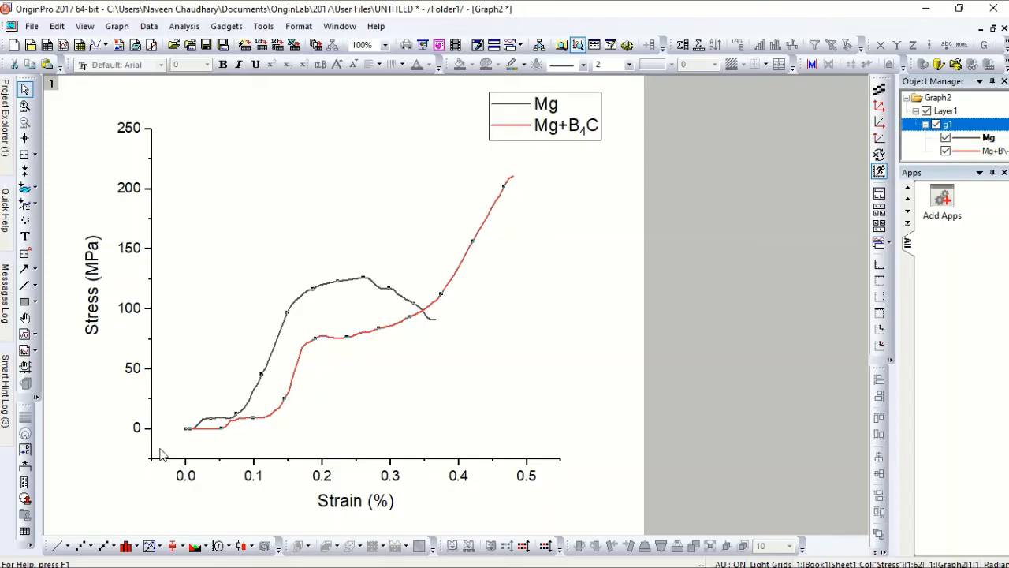
Set the start value of the graph's horizontal Strain axis scale to 0.
click(193, 478)
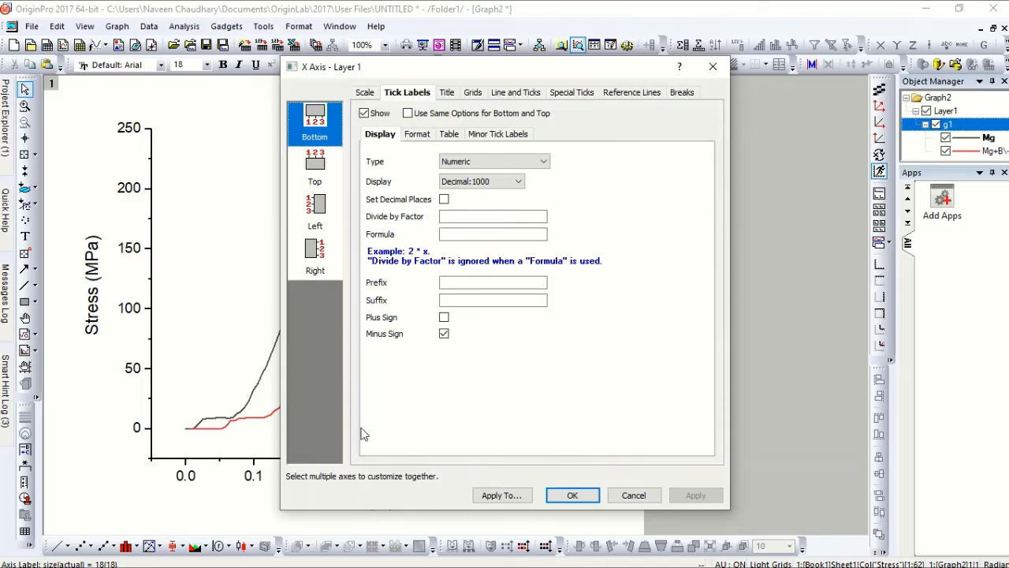
click(365, 94)
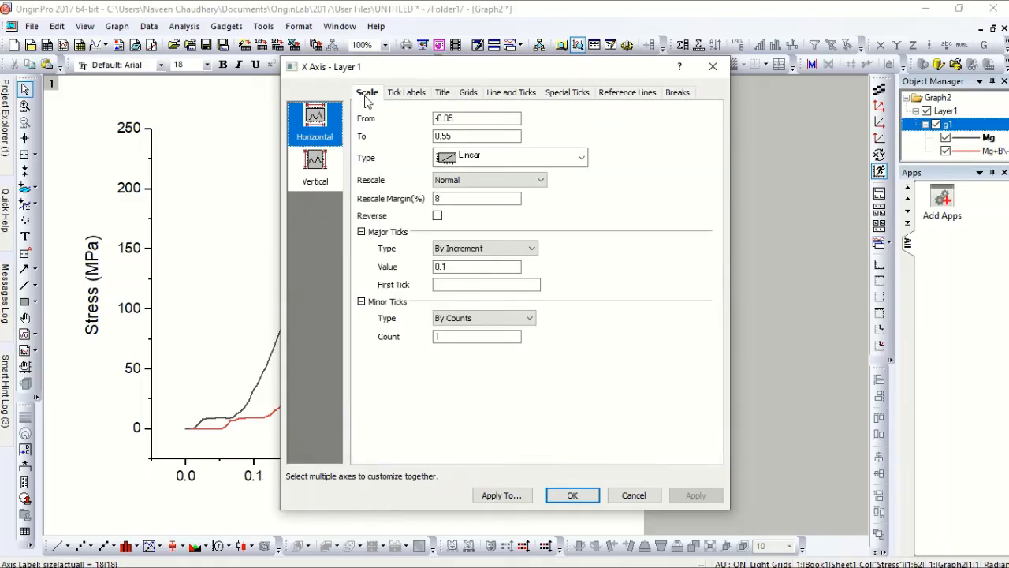
double_click(462, 120)
double_click(462, 121)
text(-0)
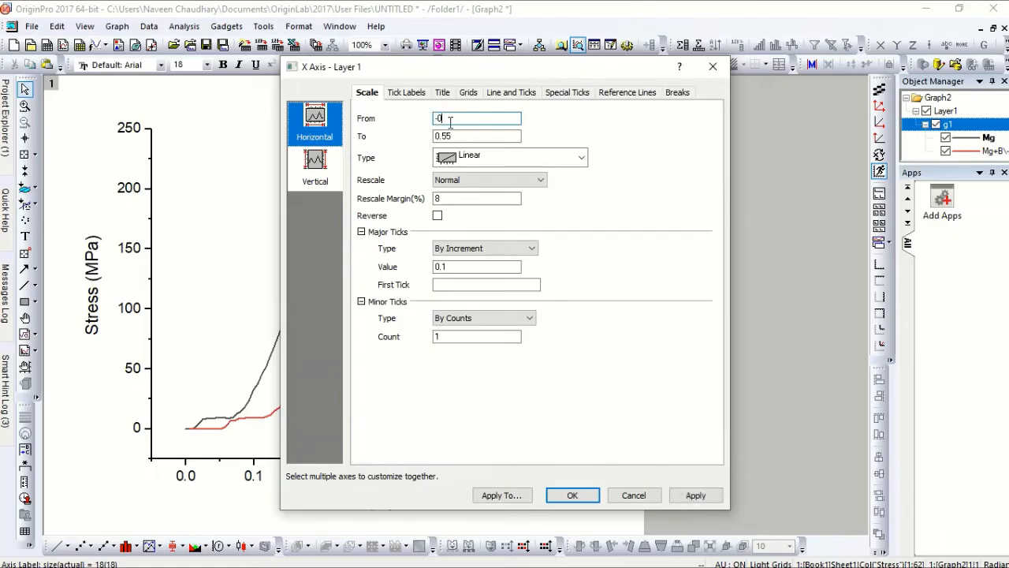
drag(450, 123, 425, 123)
text(0)
click(698, 494)
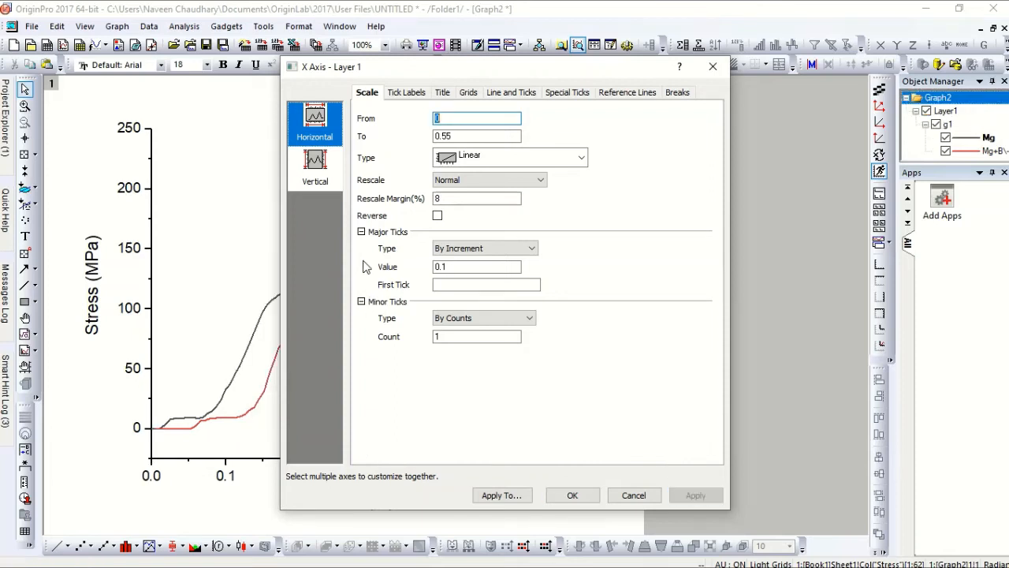
Set the start value of the vertical Stress axis scale to 0 and close the axis settings.
click(321, 178)
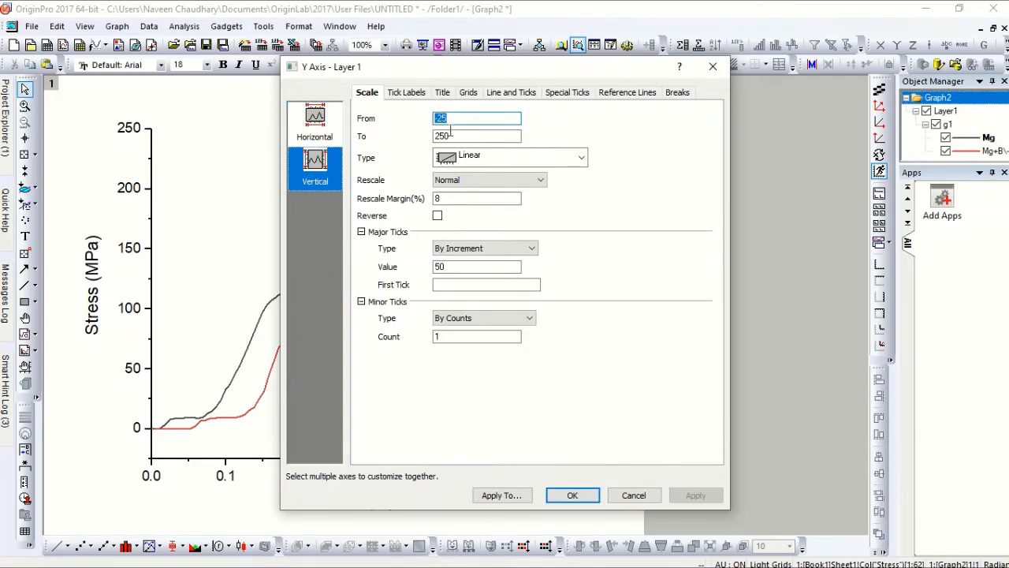
text(0)
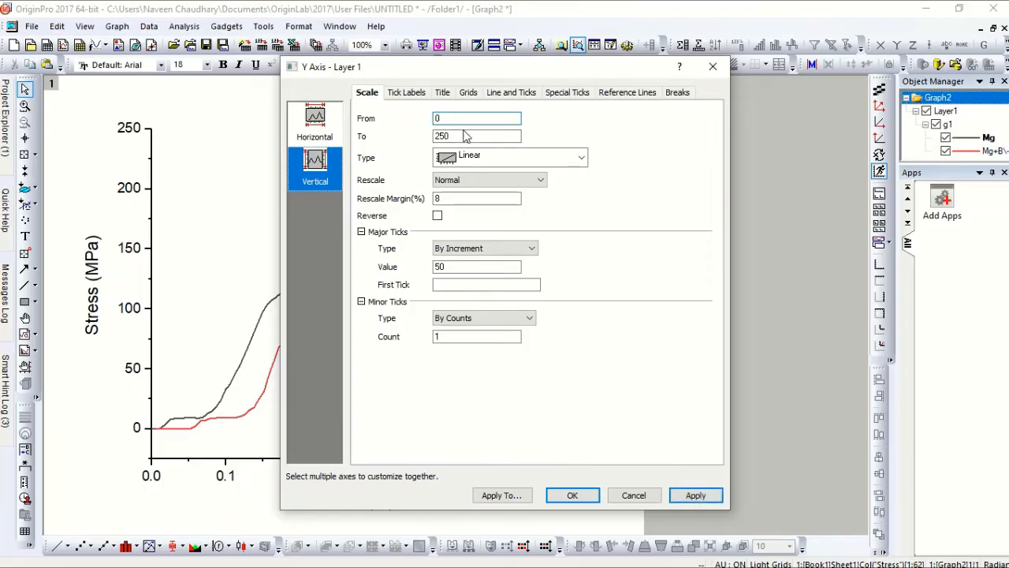
click(692, 495)
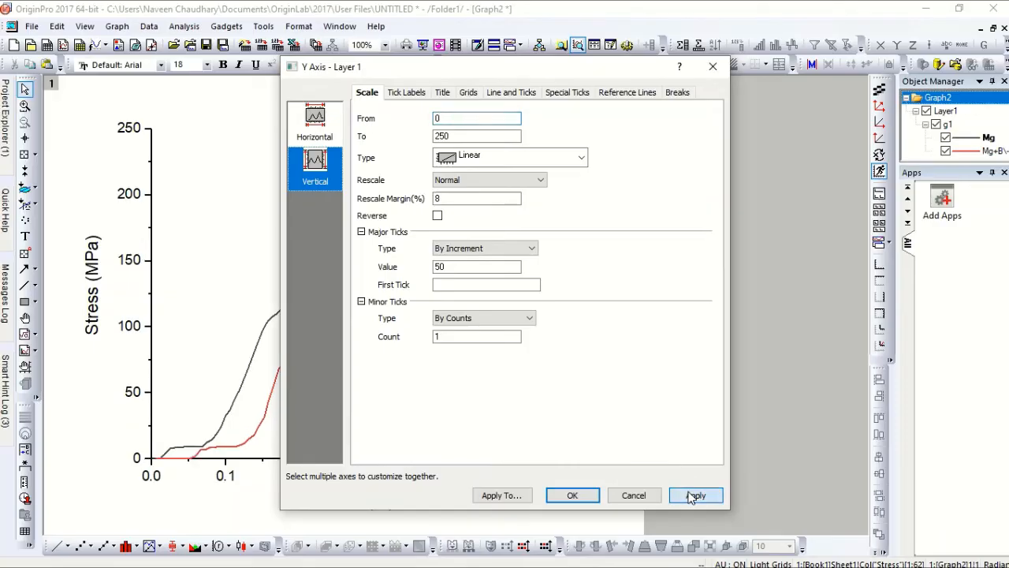
click(589, 495)
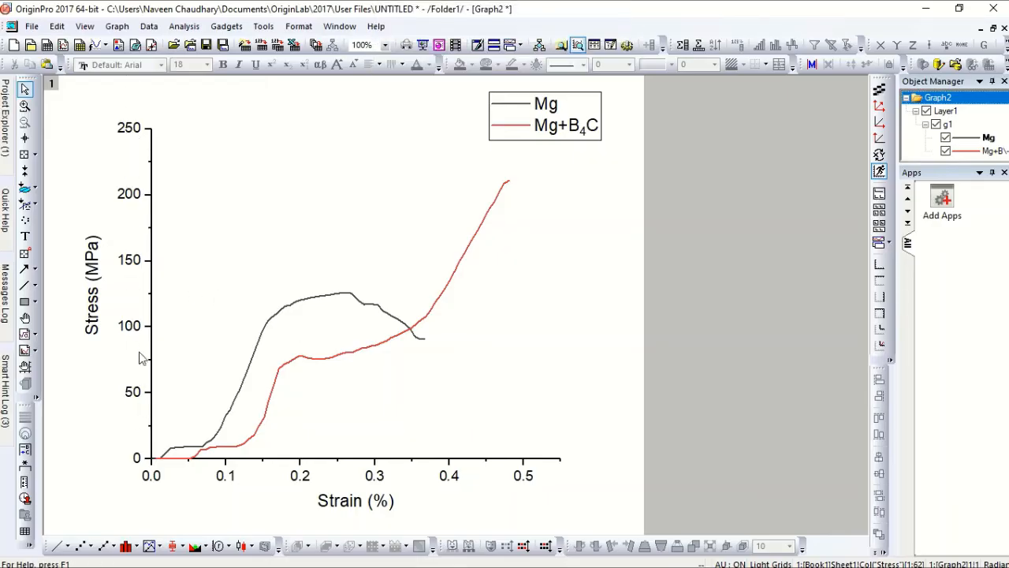
Show the graph's top axis line with both major and minor tick styles set to None.
click(134, 326)
double_click(134, 327)
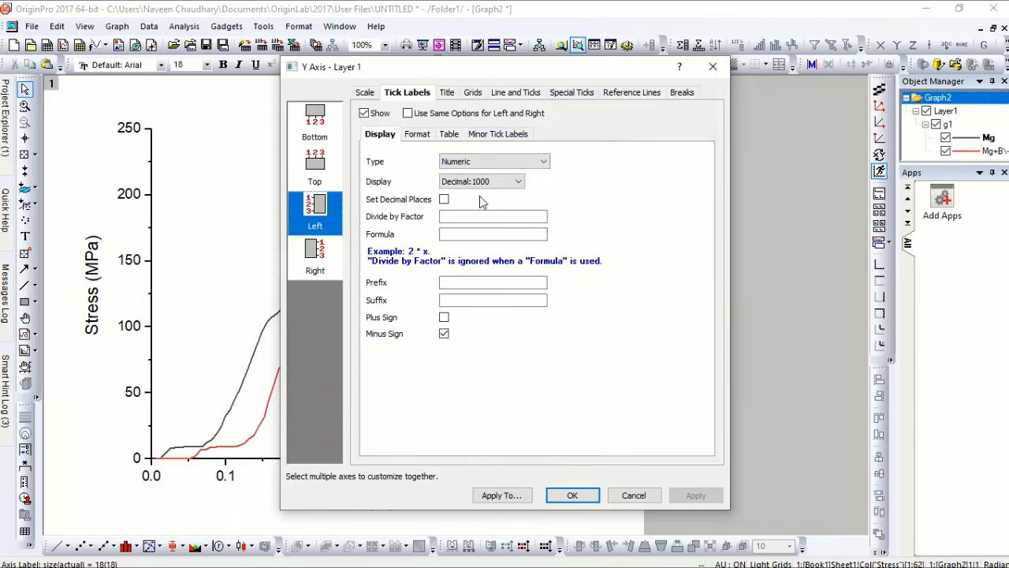
click(534, 96)
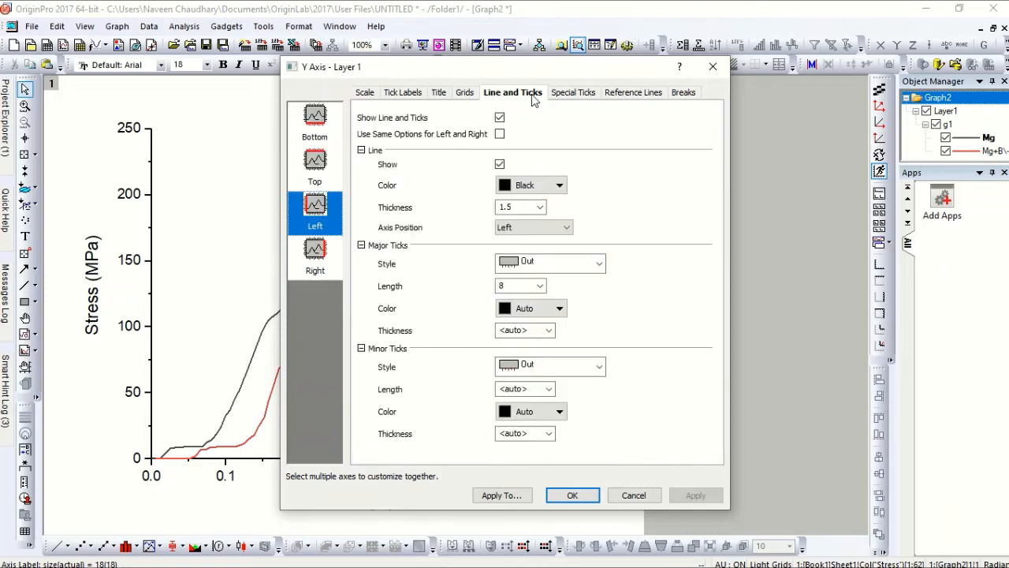
click(316, 161)
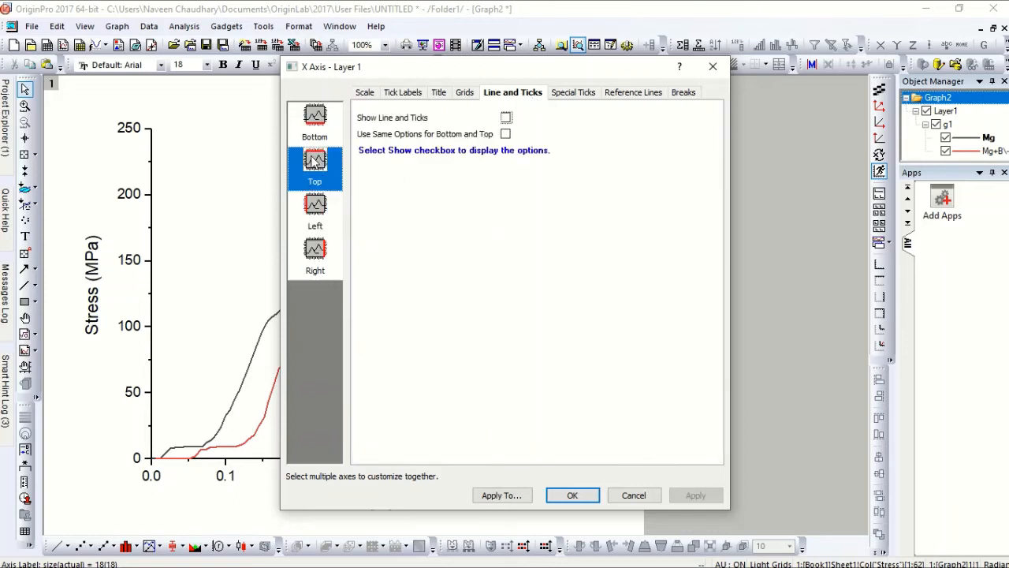
click(505, 117)
click(579, 264)
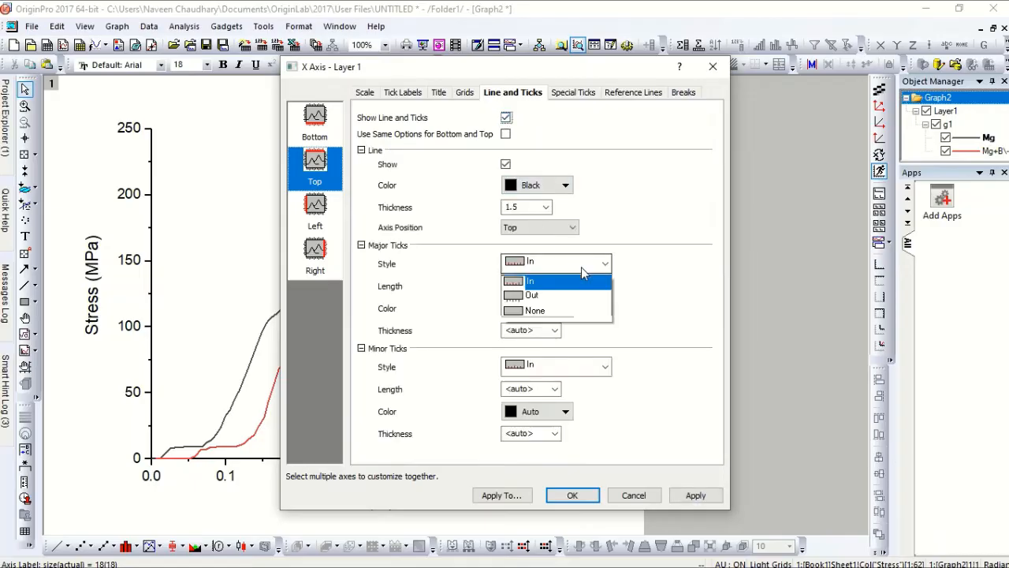
click(552, 328)
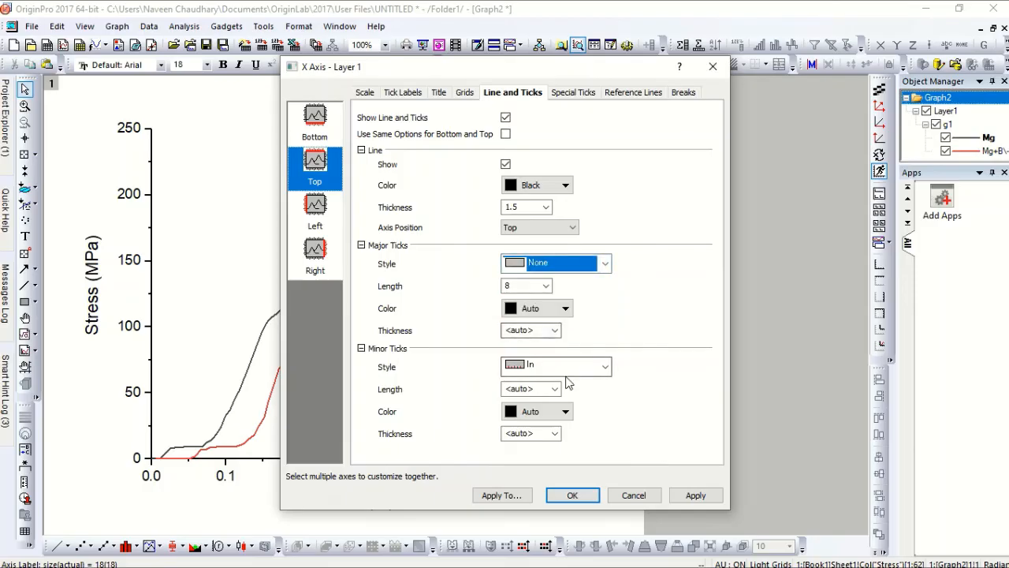
click(567, 374)
click(552, 430)
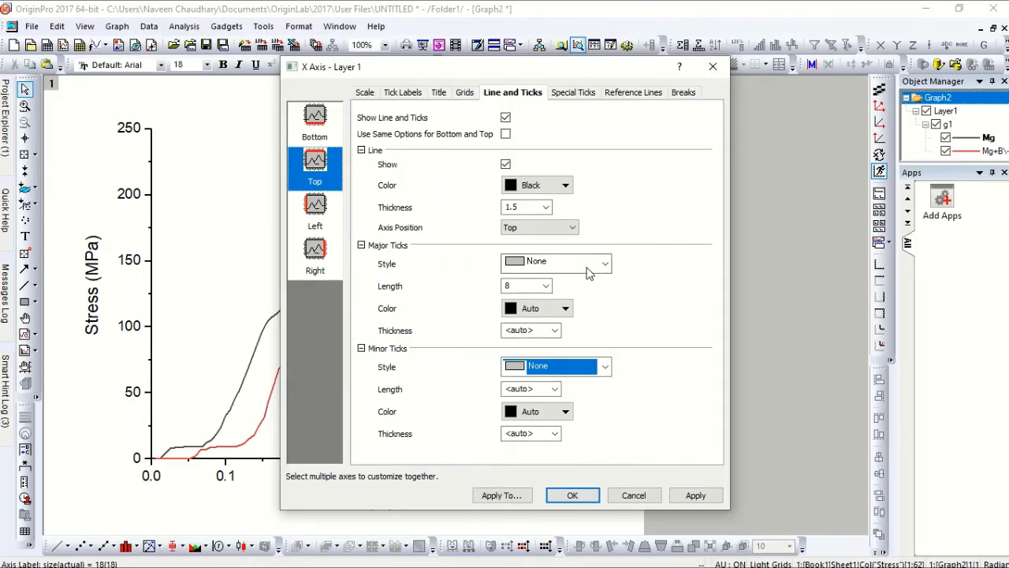
click(696, 495)
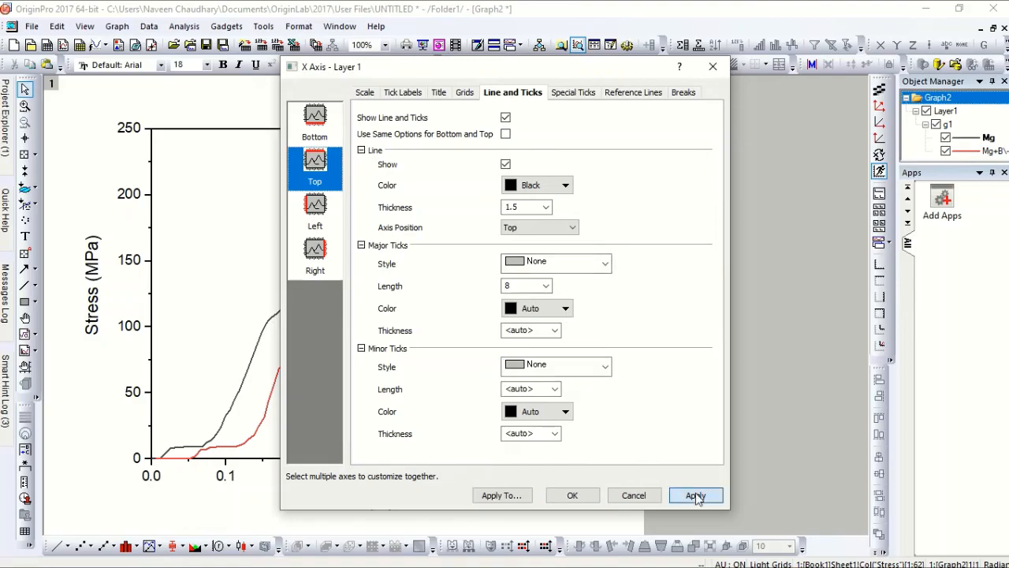
Show the graph's right axis line with both major and minor tick styles set to None and close the axis settings.
click(315, 266)
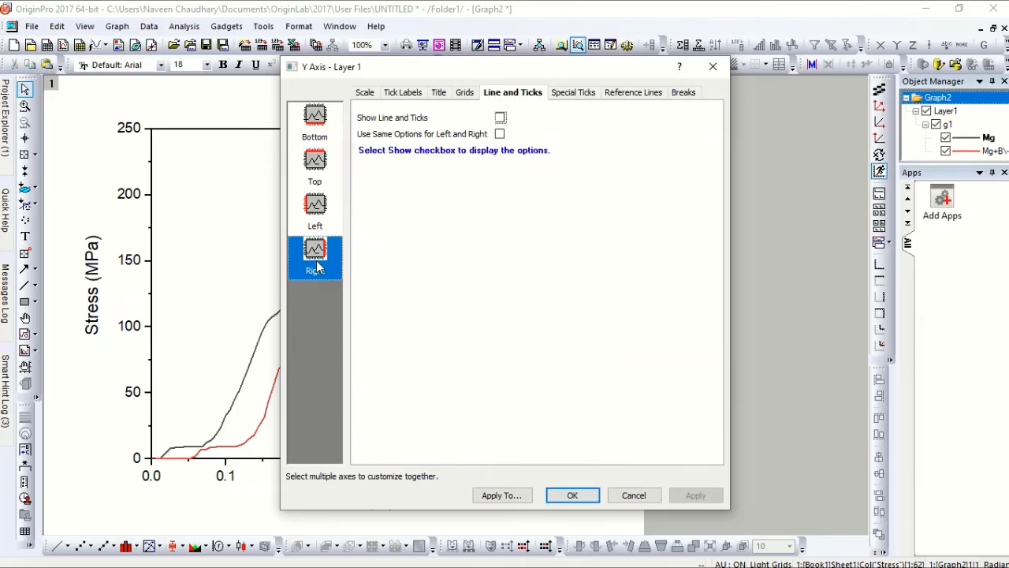
click(500, 117)
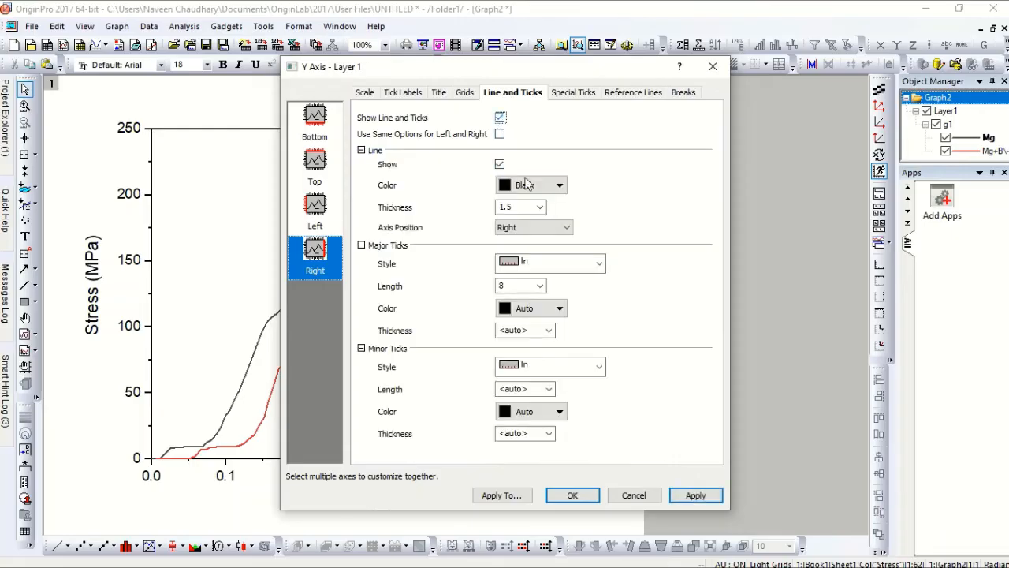
click(536, 264)
click(541, 334)
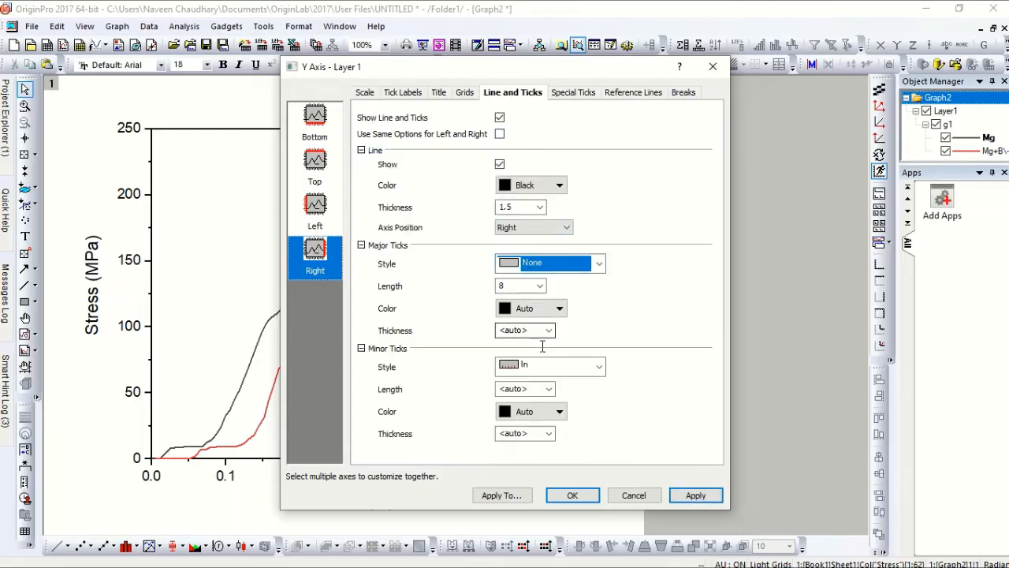
click(544, 366)
click(541, 432)
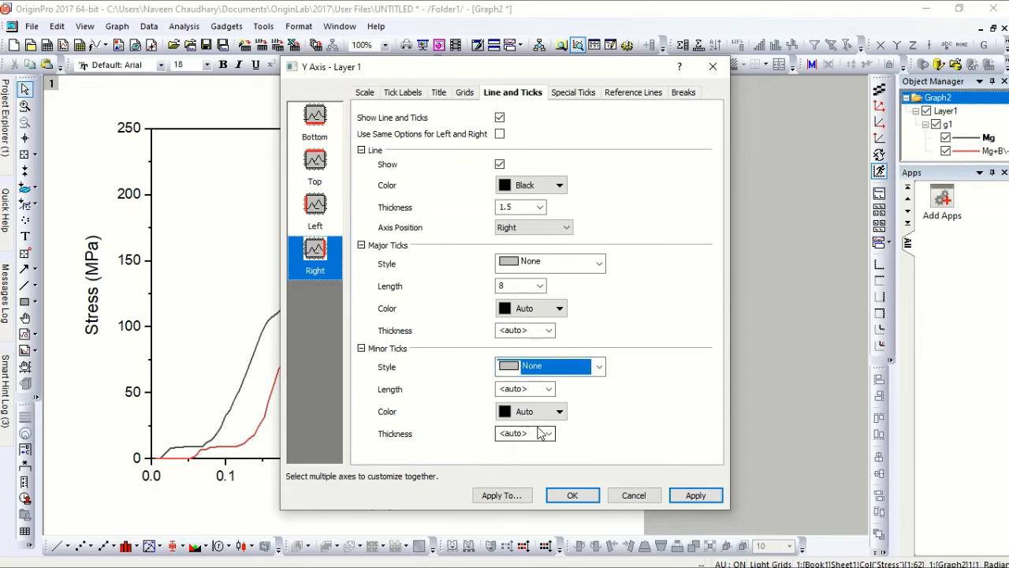
click(702, 496)
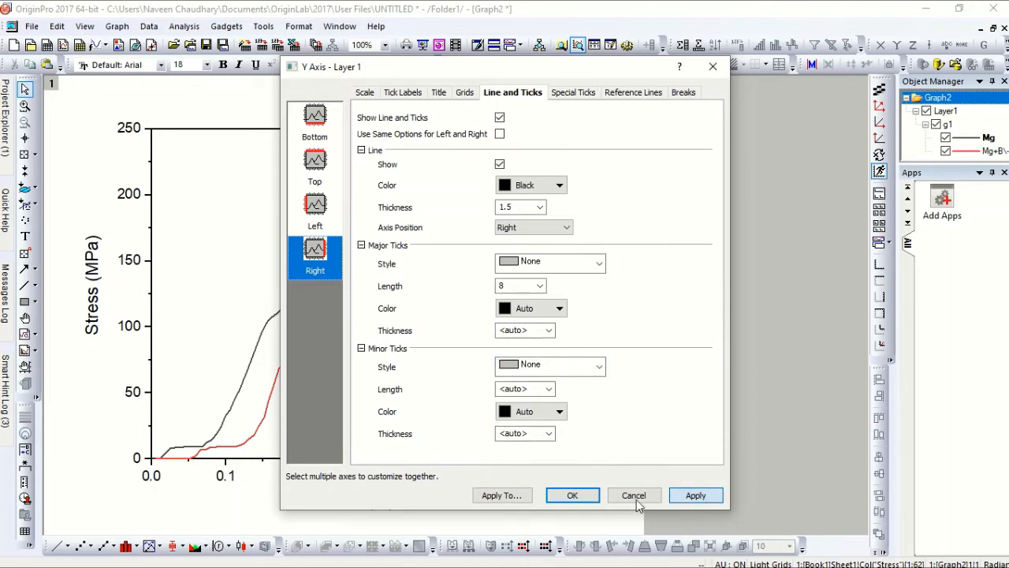
click(577, 497)
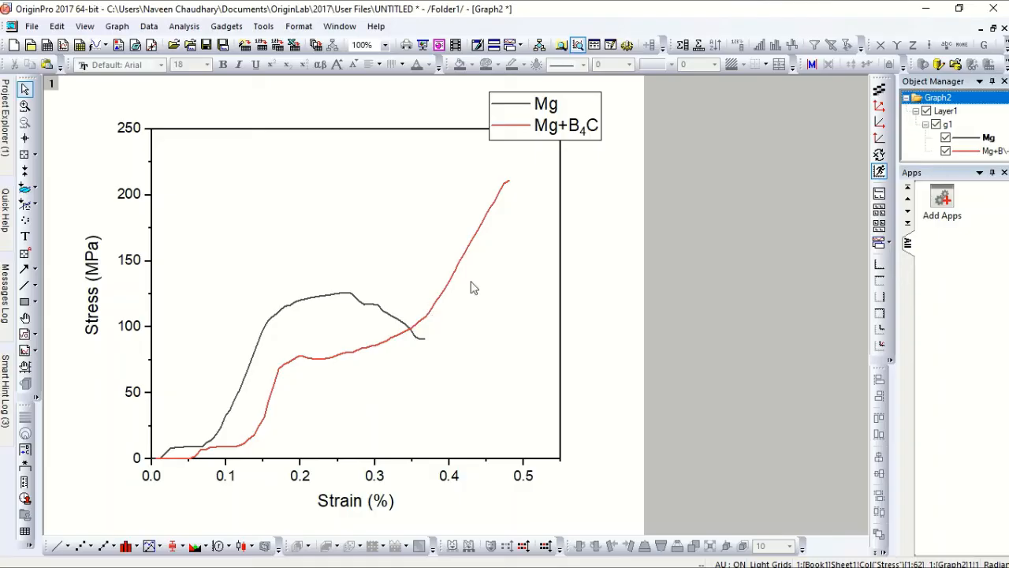
Move the Mg and Mg+B4C legend inside the graph frame, near its upper-right corner.
click(578, 117)
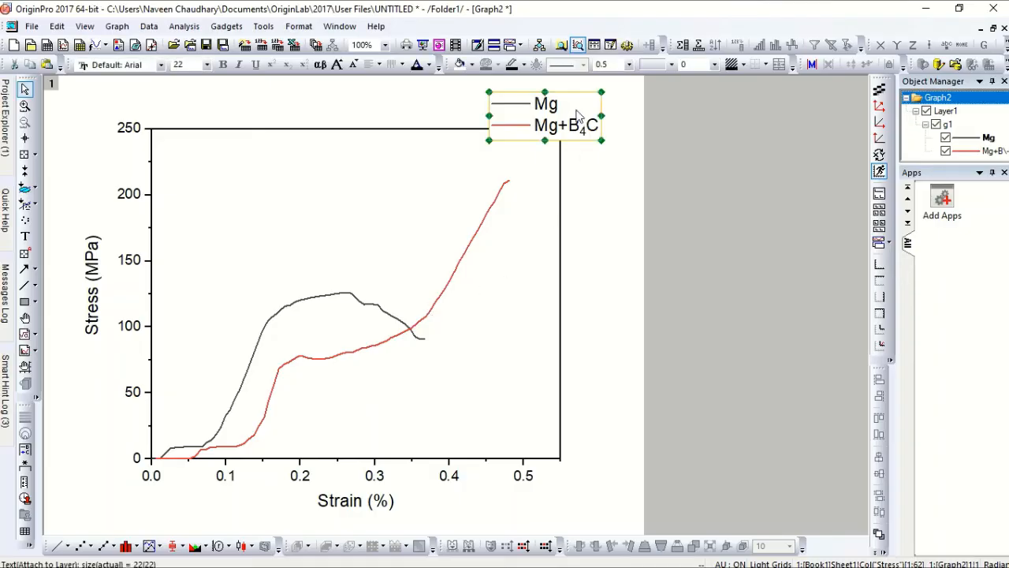
drag(578, 116, 532, 150)
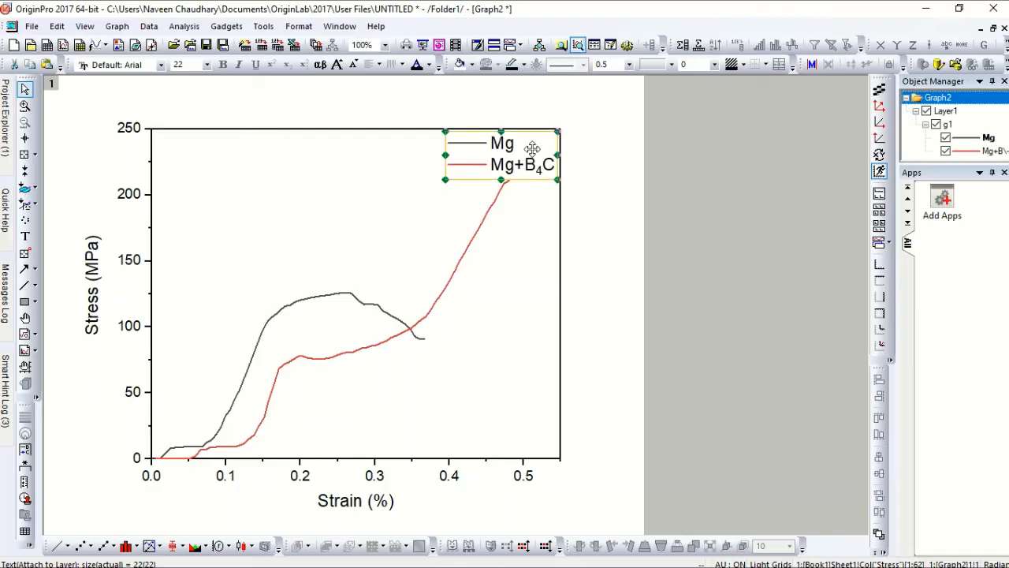
click(615, 172)
double_click(519, 149)
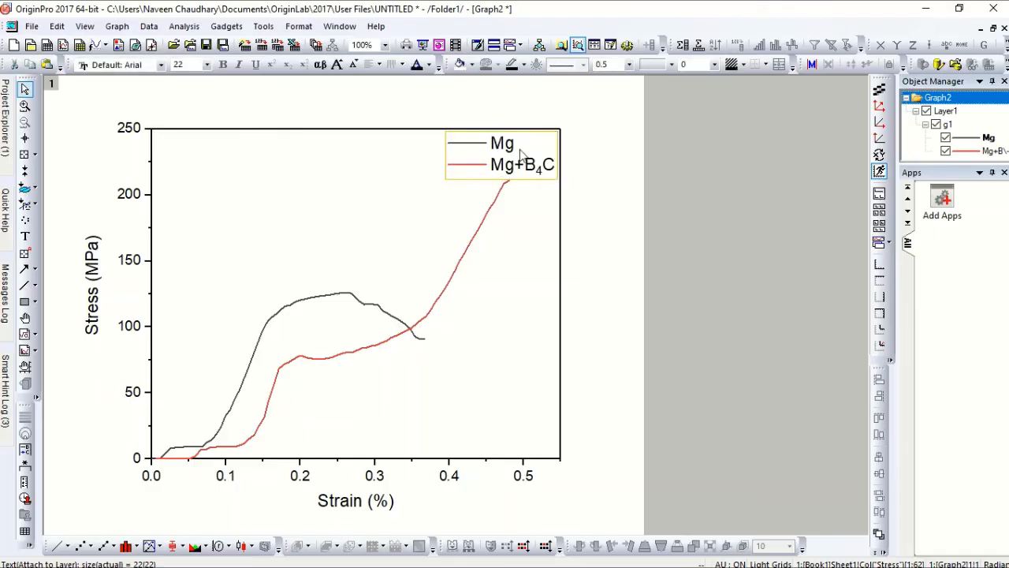
click(524, 152)
click(518, 242)
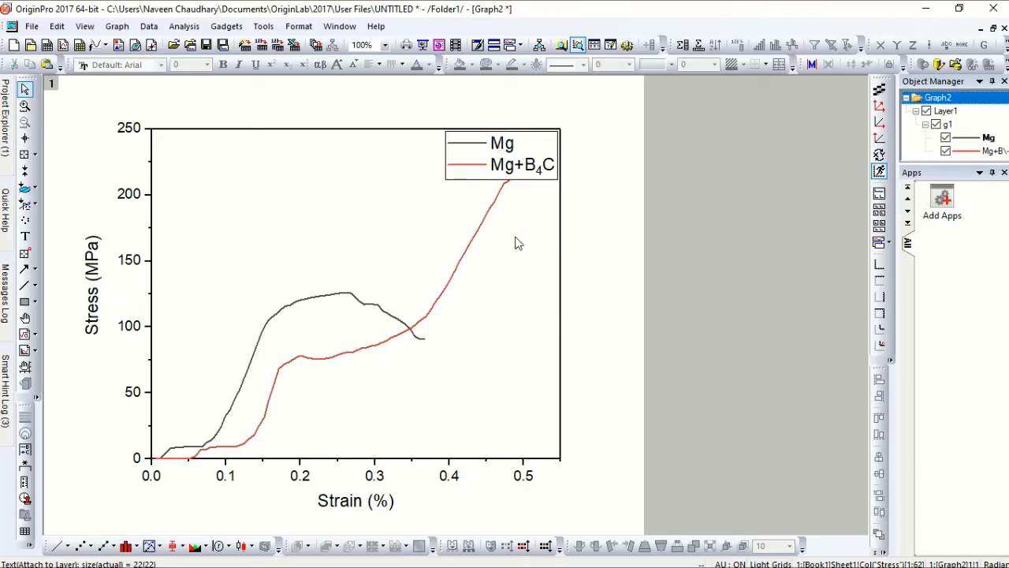
Nudge the legend slightly up and right until it sits flush with the frame's upper-right corner.
click(534, 153)
key(Up)
key(Up)
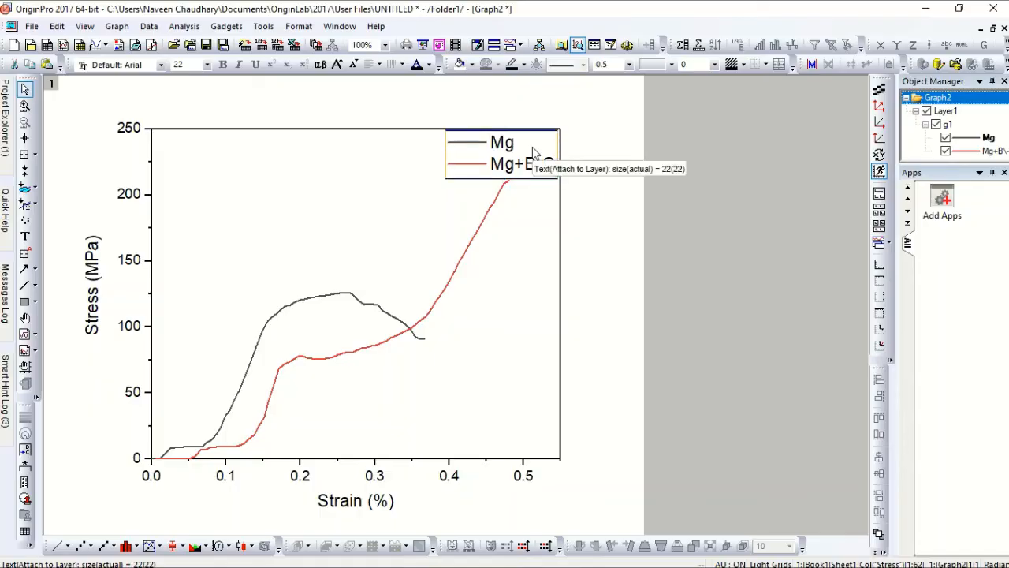
key(Right)
key(Right)
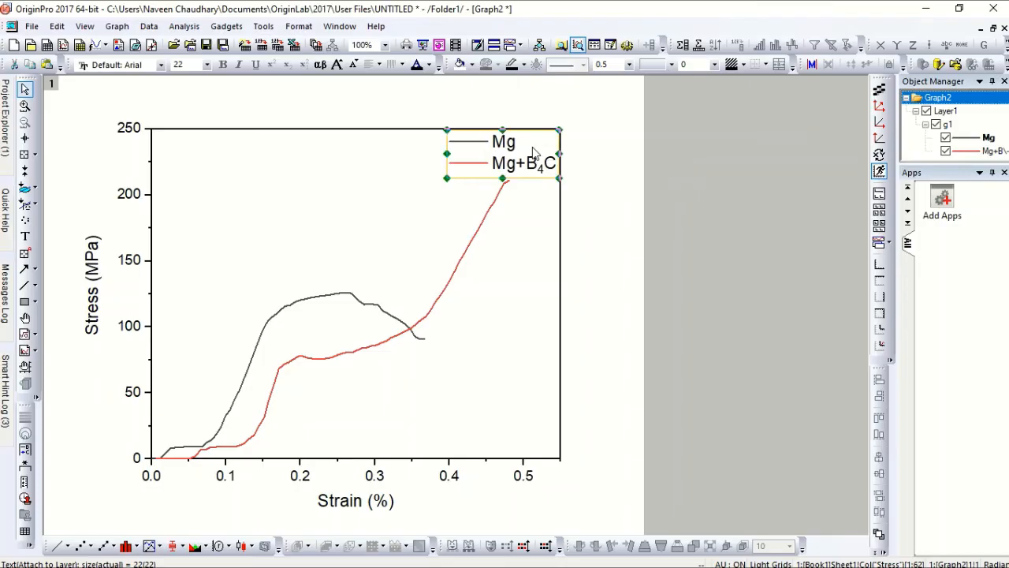
click(602, 189)
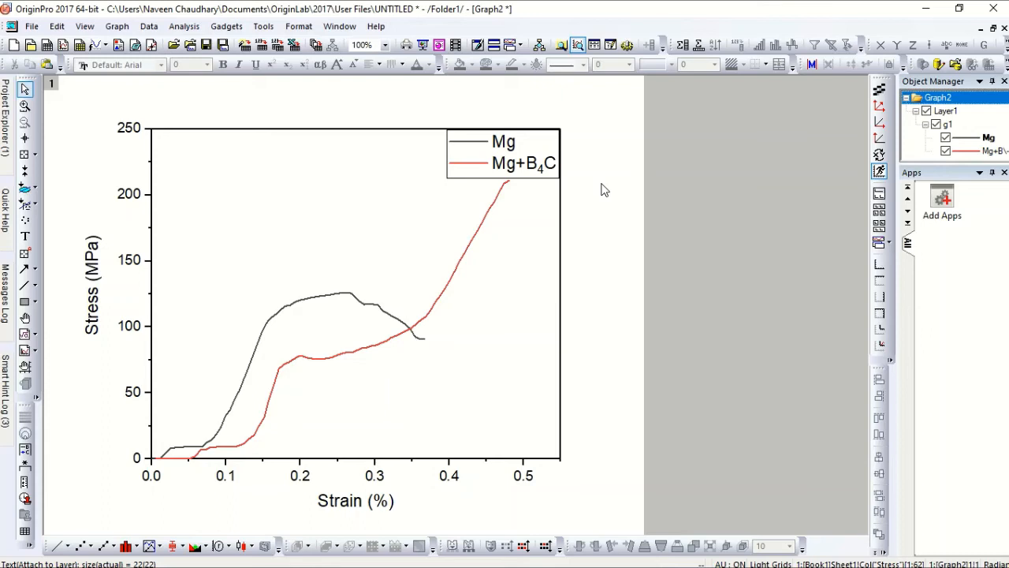
Set the legend font to Times New Roman and realign the legend with the frame's right edge.
click(533, 149)
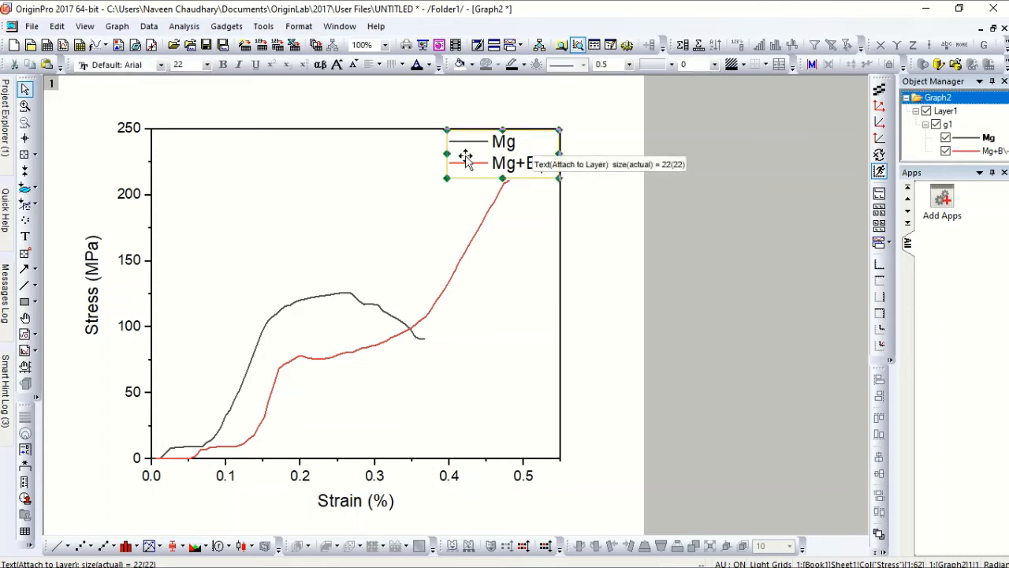
click(161, 66)
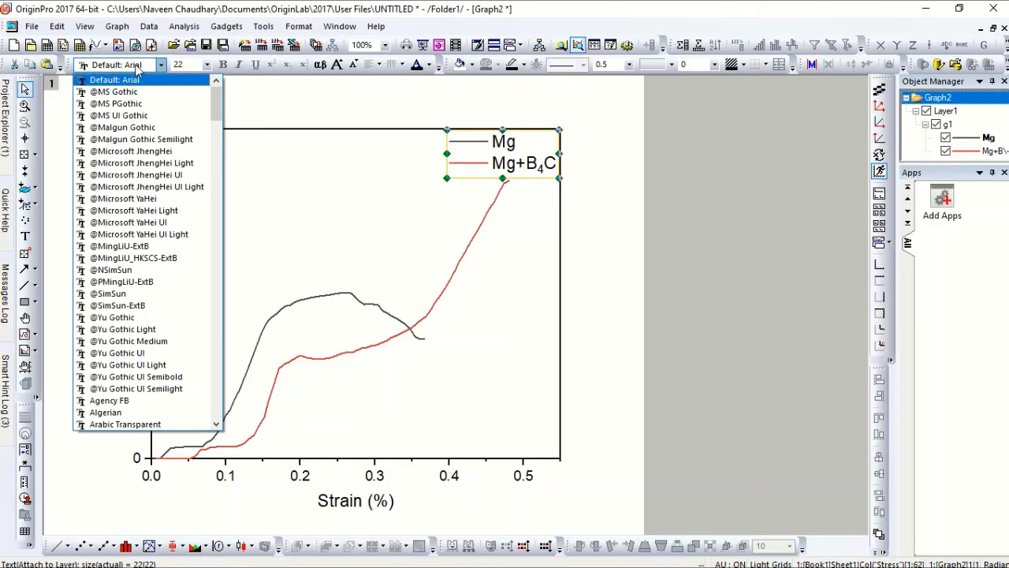
click(137, 70)
click(137, 69)
text(tra)
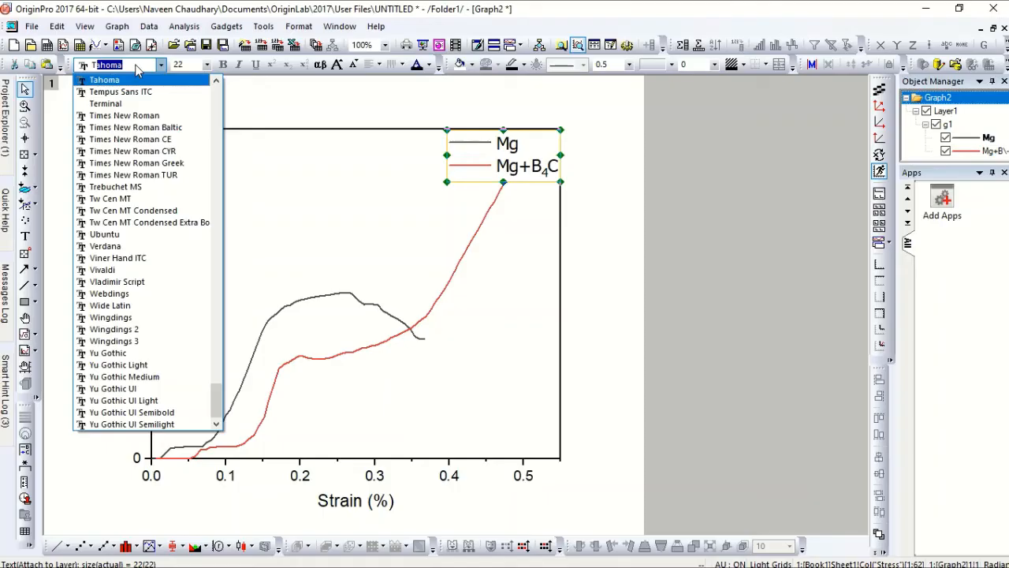
text(i)
click(138, 118)
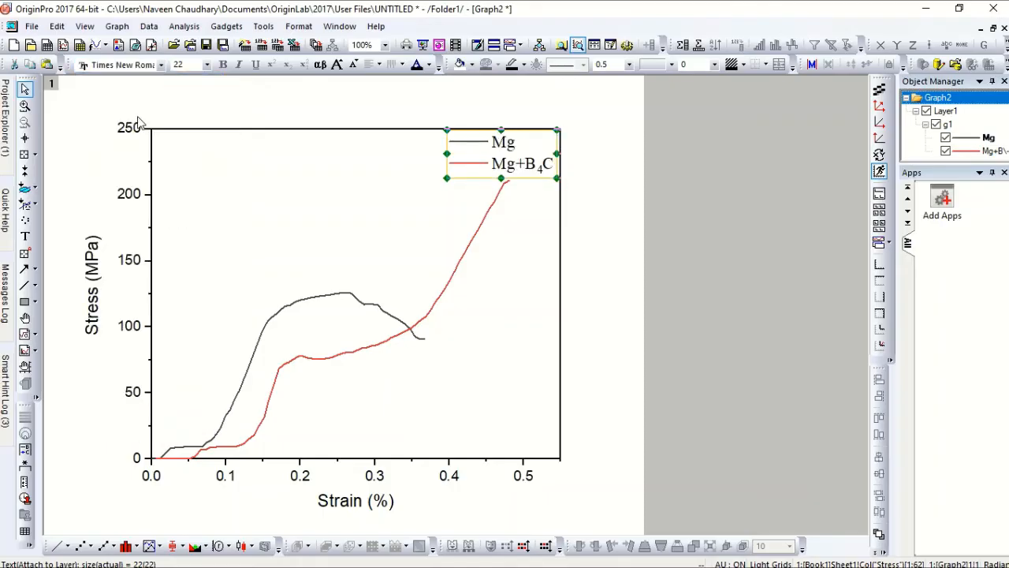
click(609, 238)
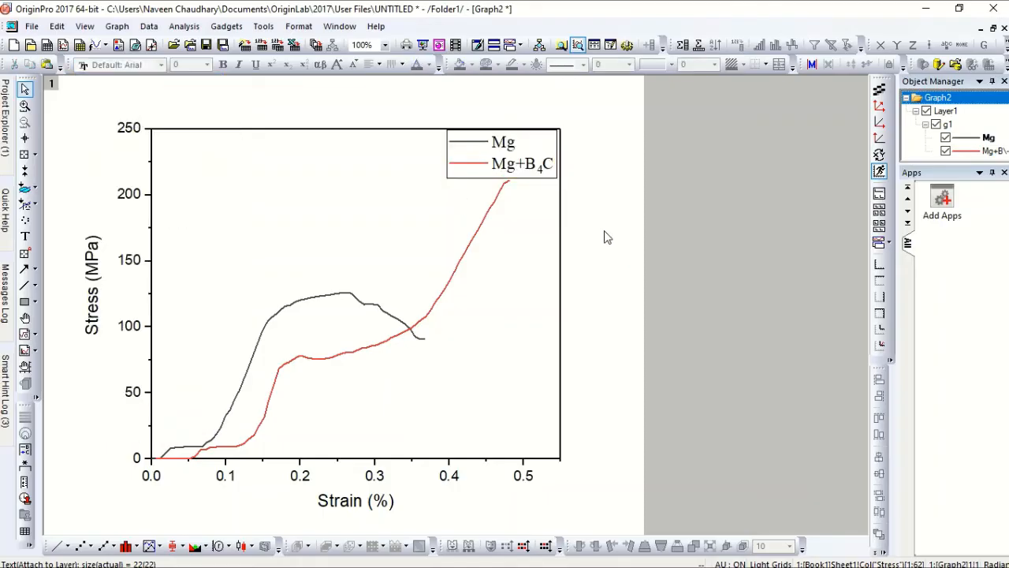
click(526, 150)
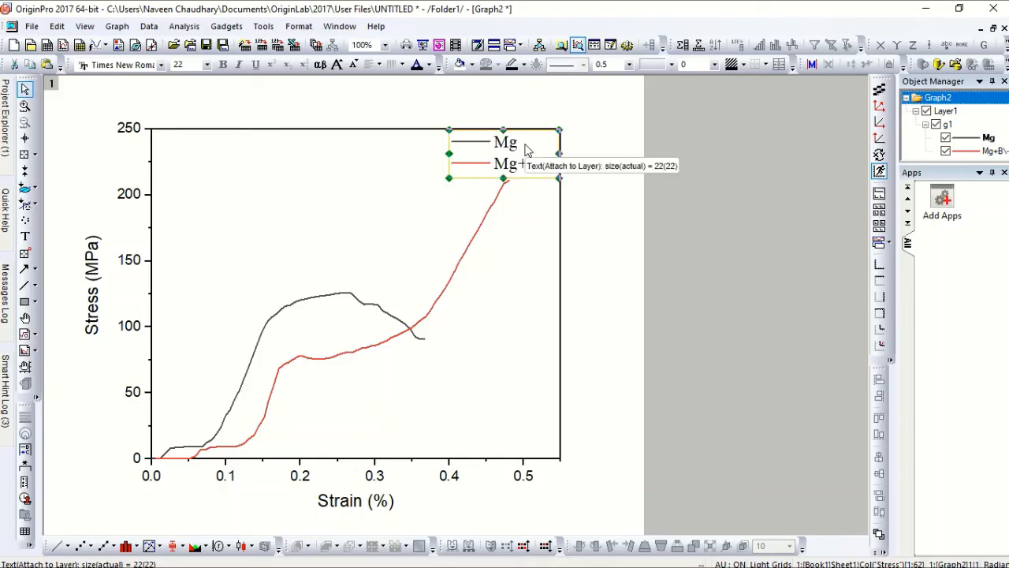
click(592, 209)
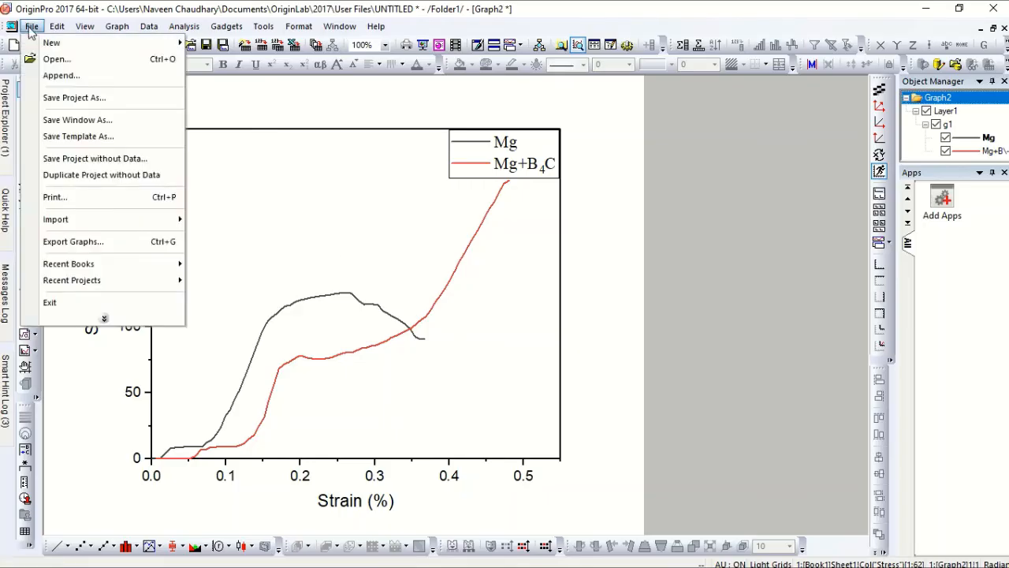
Start a graph export with image type Tag Image File (*.tif, *.tiff), keeping Active Page as the graph selection.
click(77, 246)
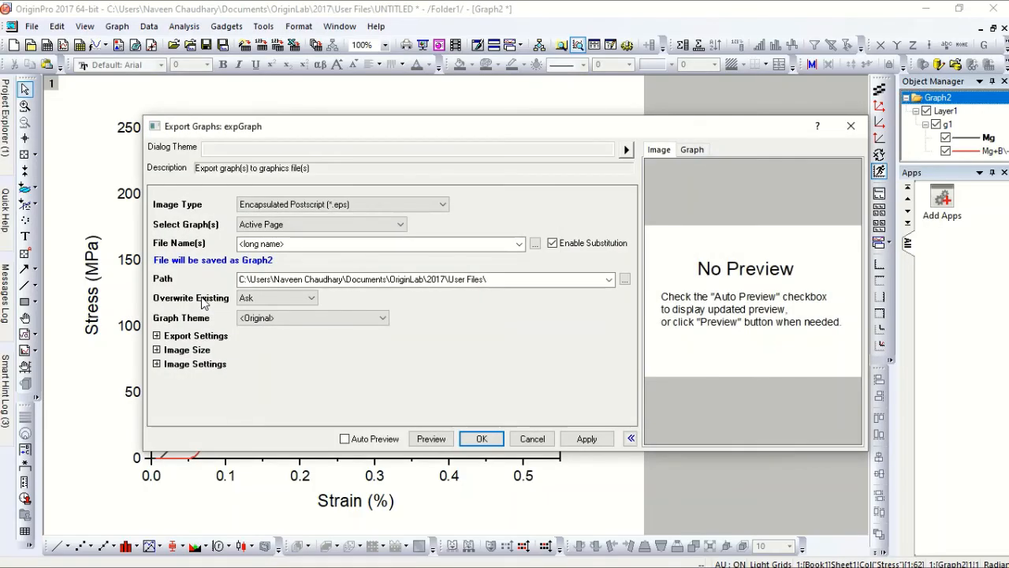
click(439, 206)
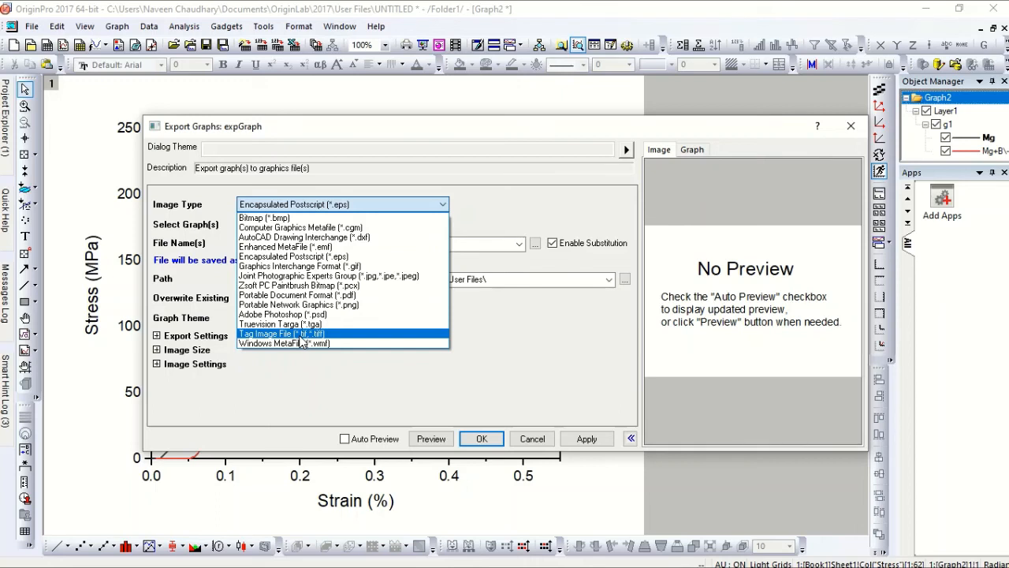
click(301, 337)
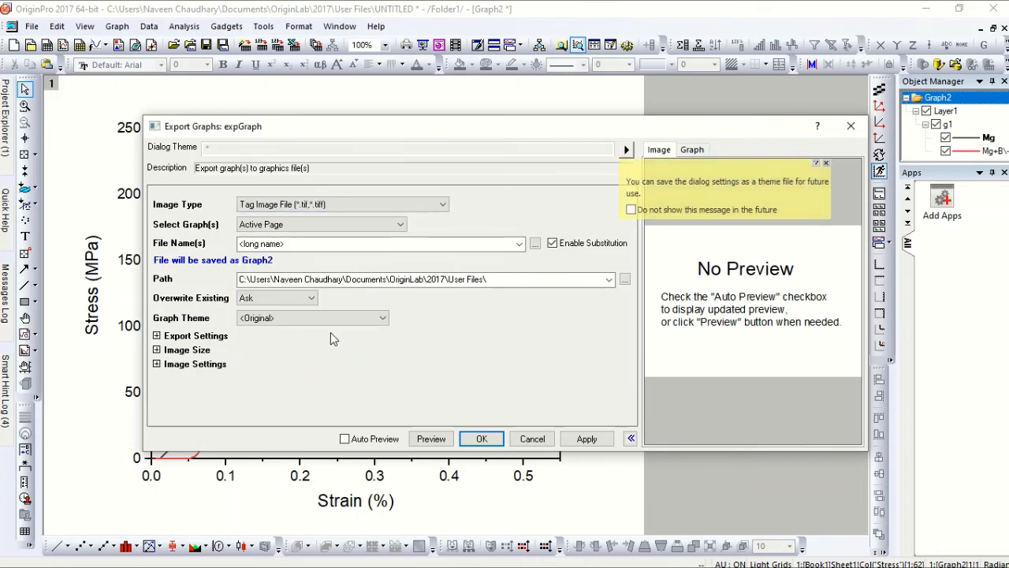
click(400, 225)
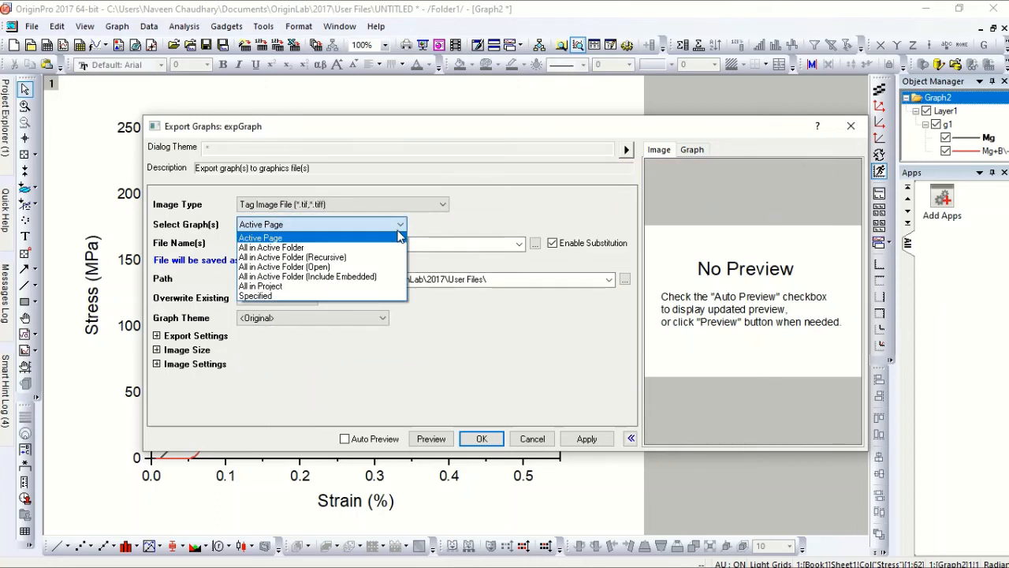
click(401, 234)
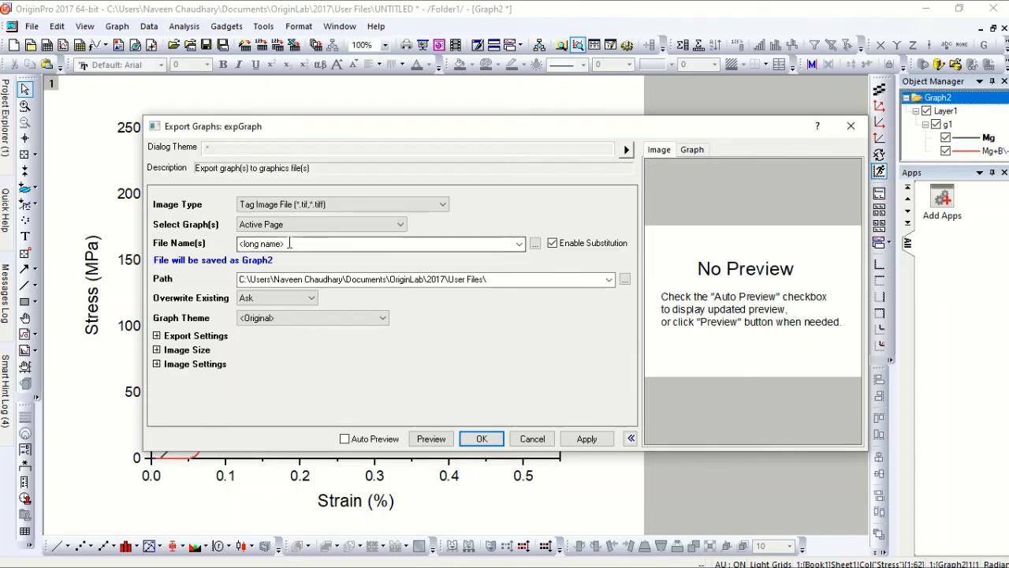
Name the export file Stress Strain and choose the Desktop folder as its save path.
click(289, 244)
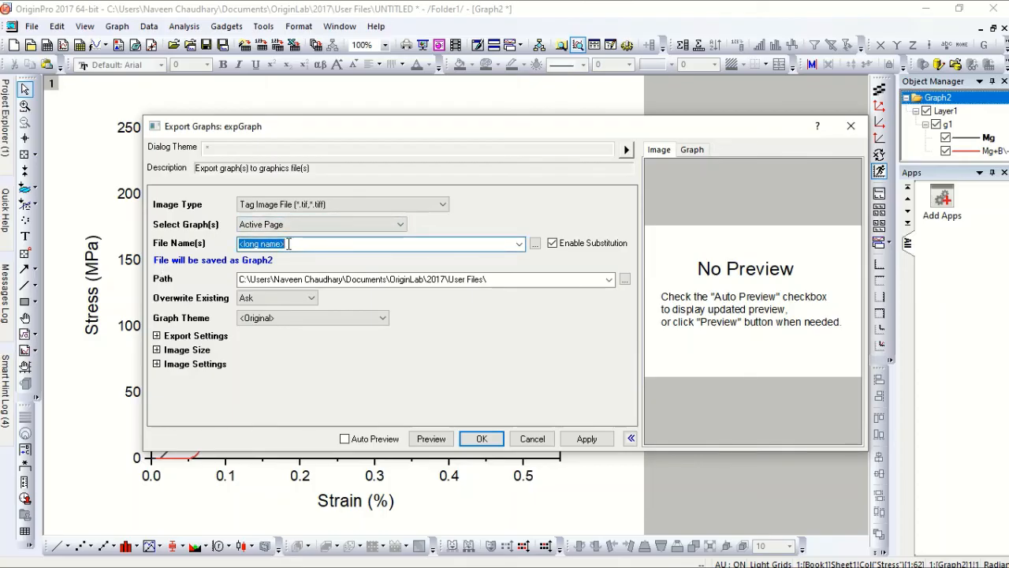
text(Stress)
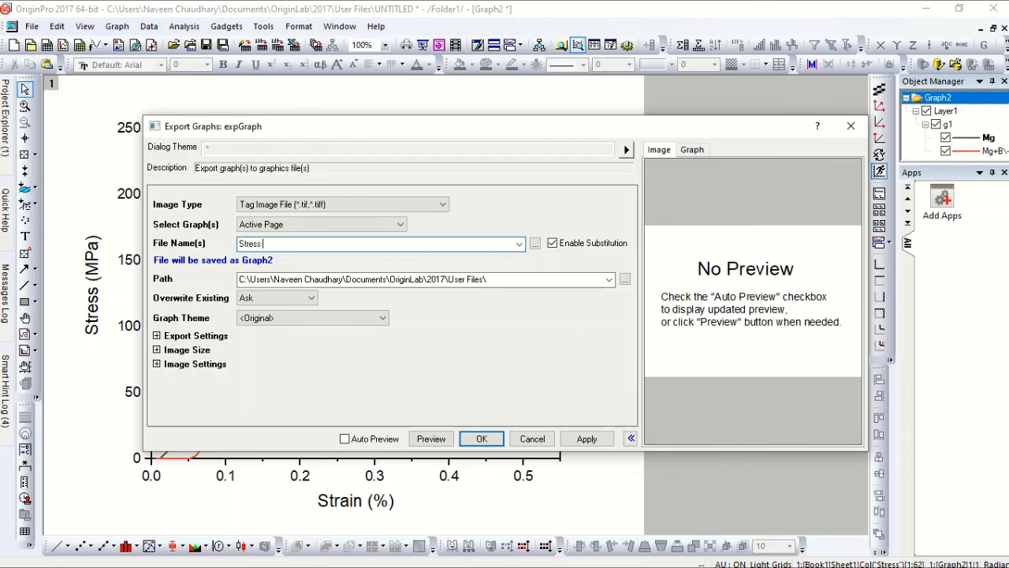
text( Strain)
click(624, 280)
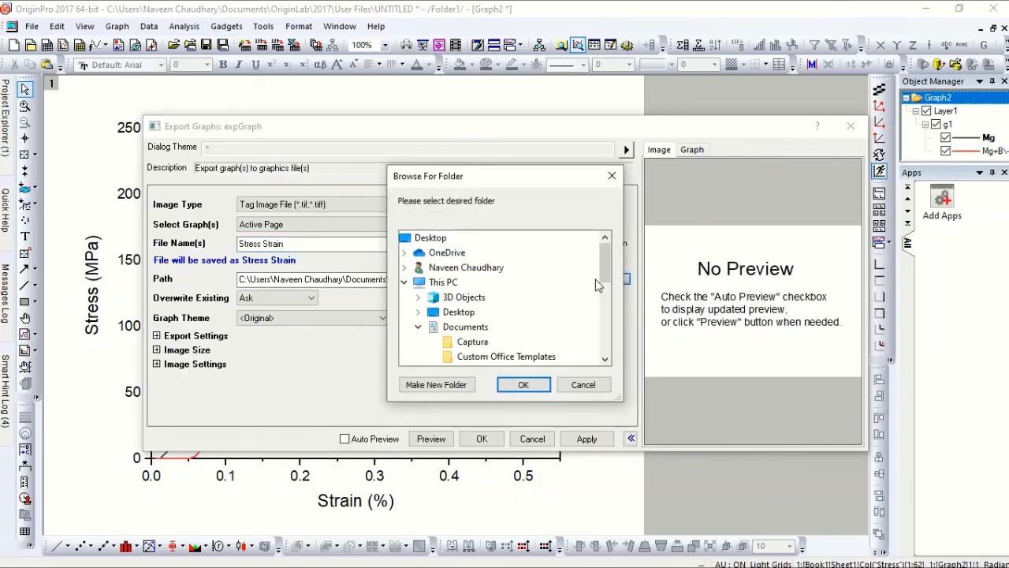
click(460, 313)
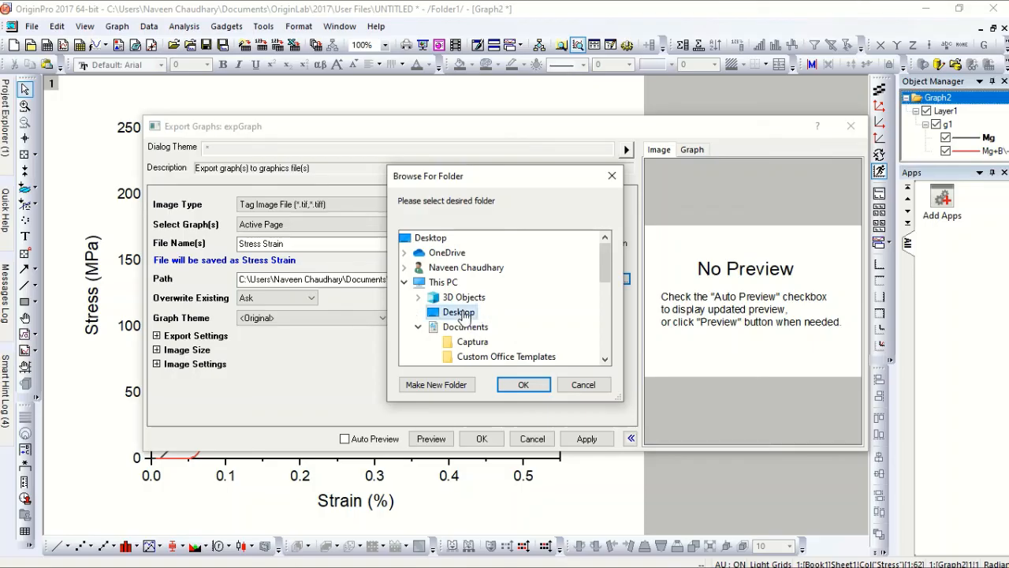
click(523, 385)
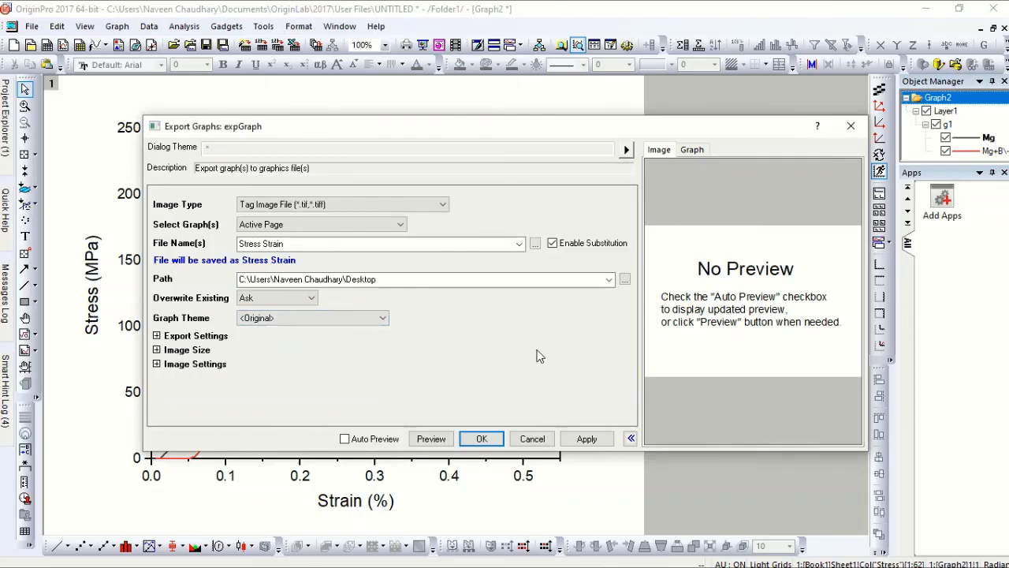
Export the graph with Auto Preview enabled and open the exported Stress Strain image from the desktop.
click(344, 438)
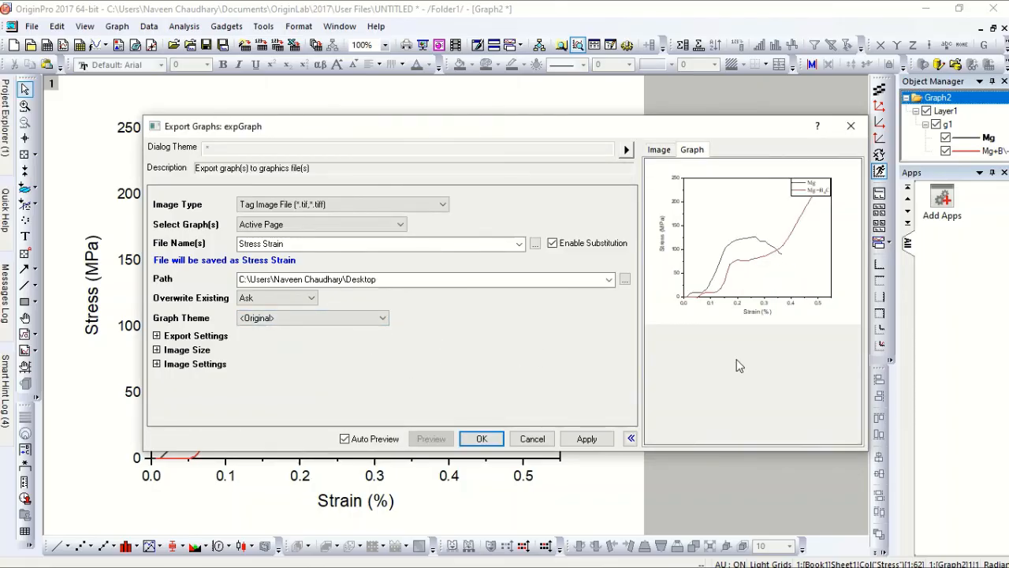
click(496, 439)
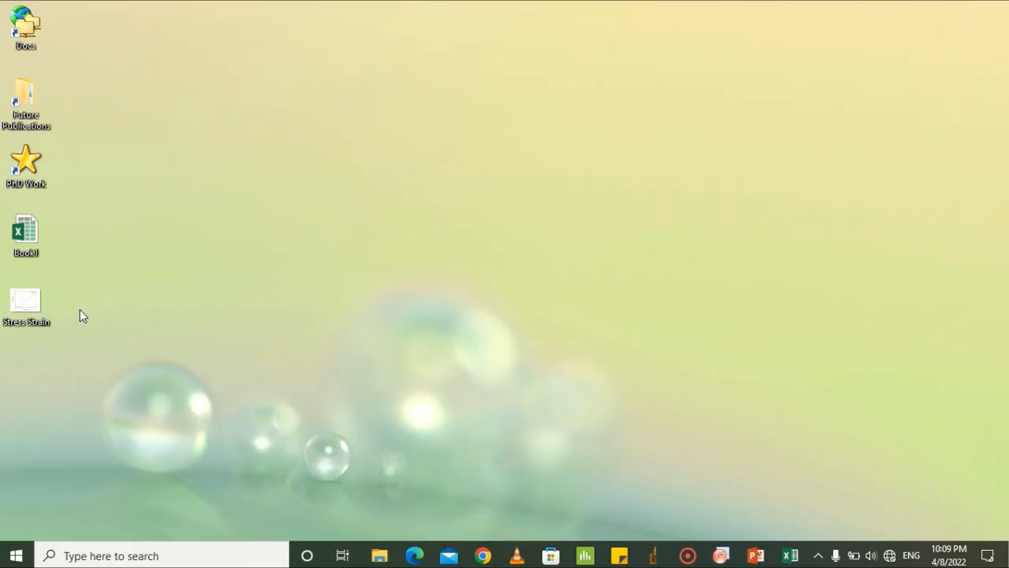
double_click(29, 306)
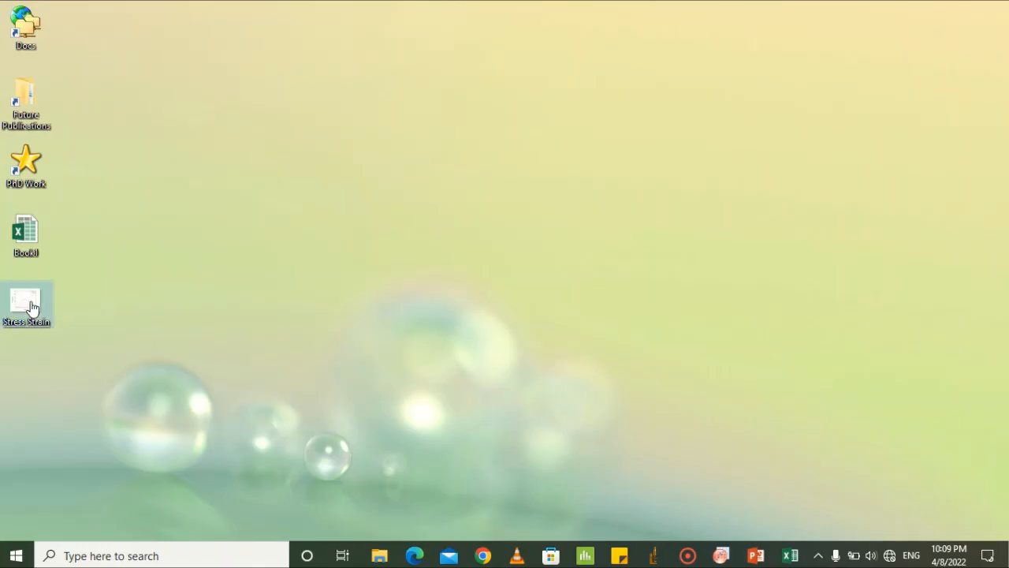